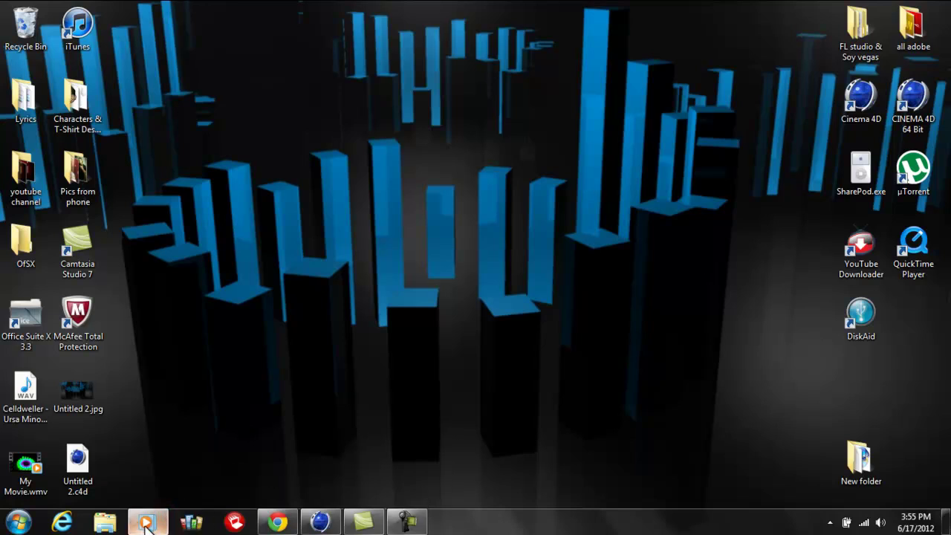
Play the finished example animation My Movie.wmv and close the media player
left_click(32, 466)
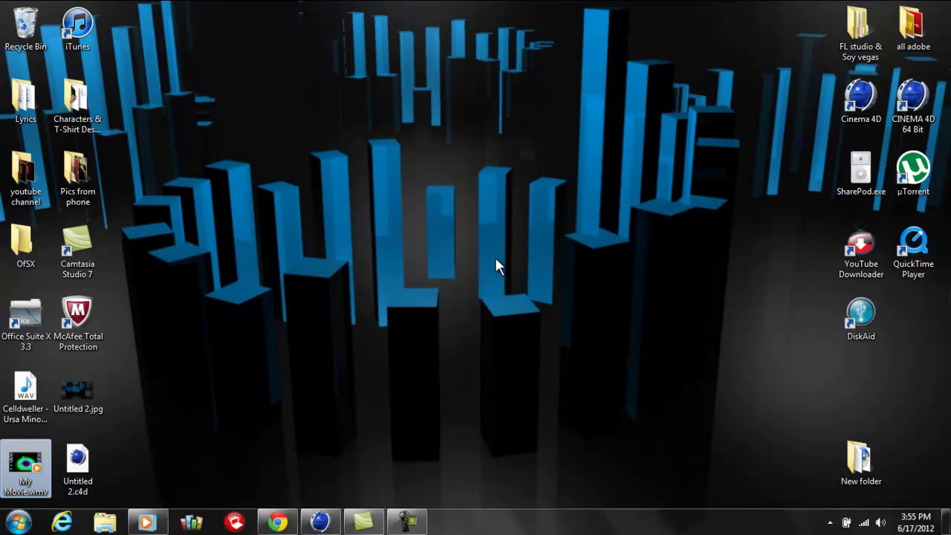
key("Return")
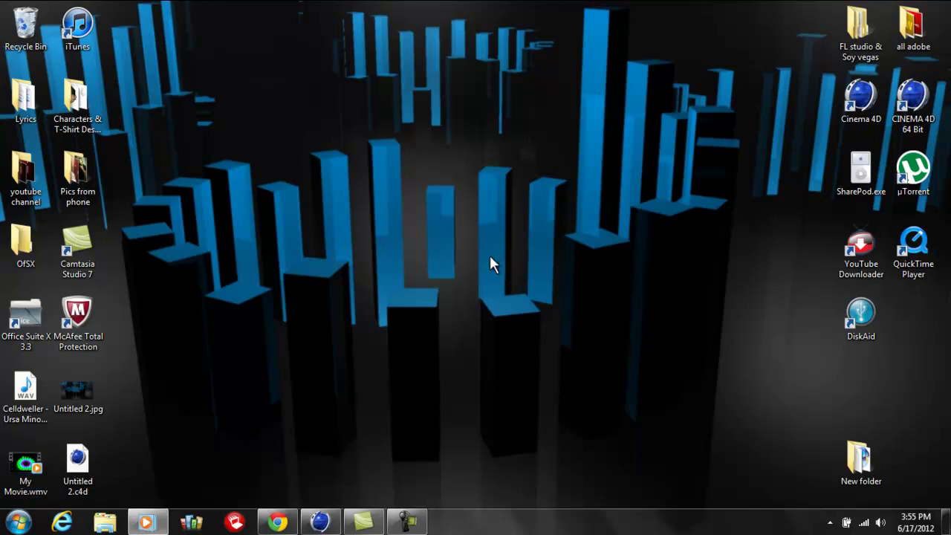
left_click(320, 521)
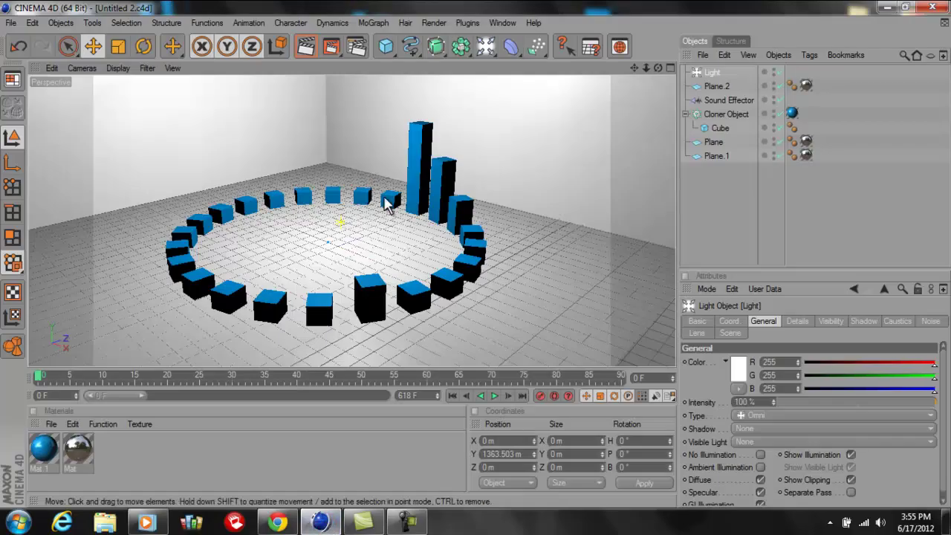
left_click(320, 521)
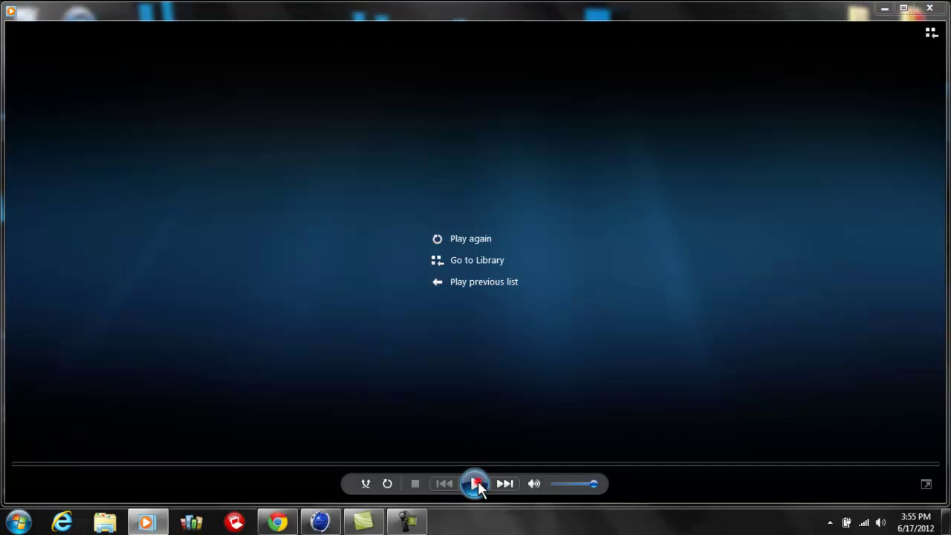
left_click(477, 481)
left_click(930, 8)
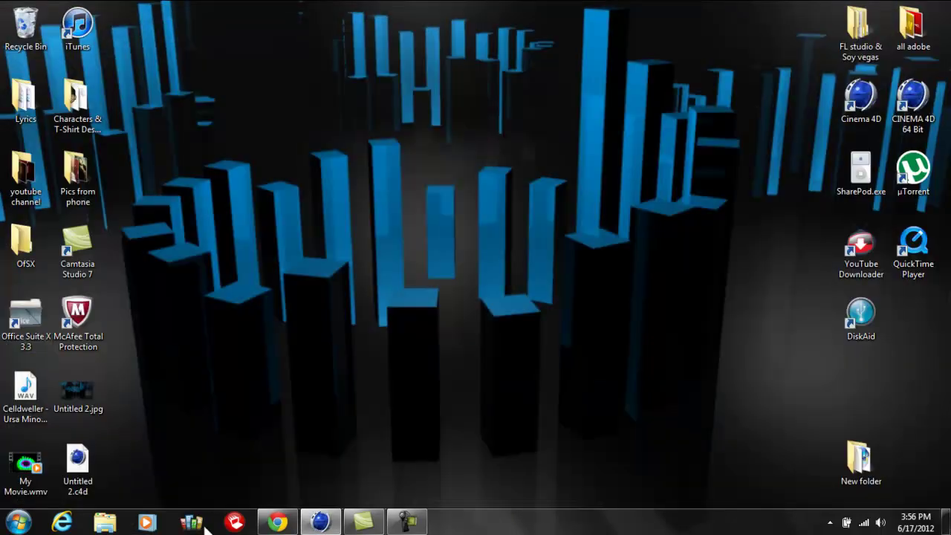
Switch to CINEMA 4D and create a new empty project
left_click(318, 522)
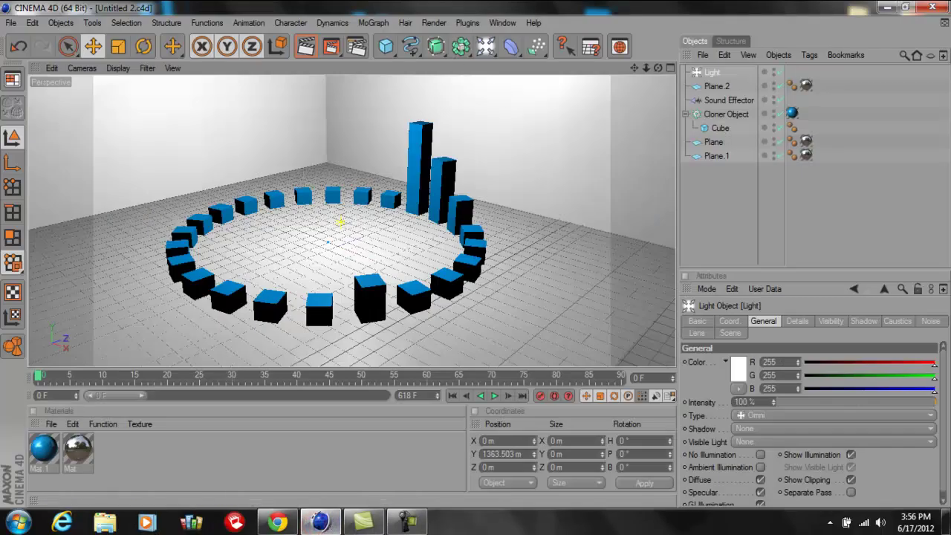
left_click(11, 26)
left_click(30, 55)
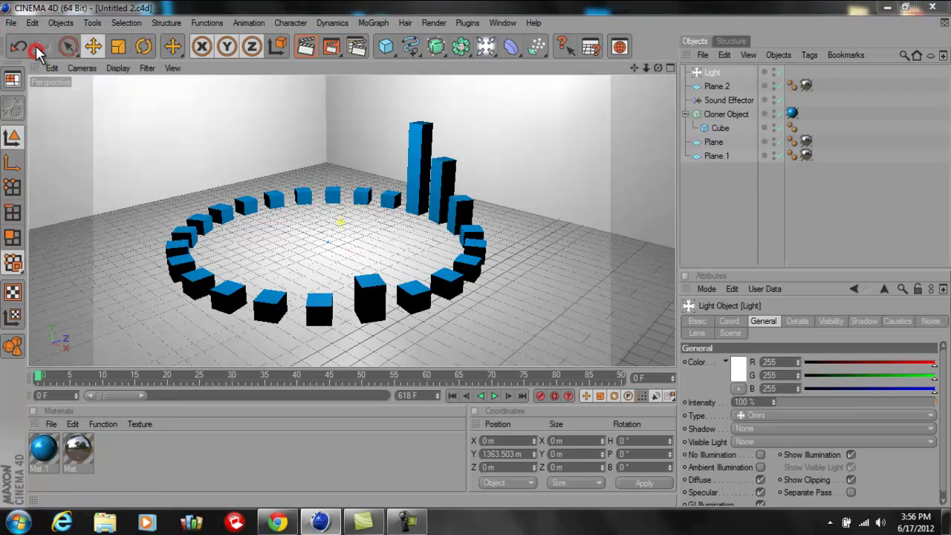
left_click(454, 23)
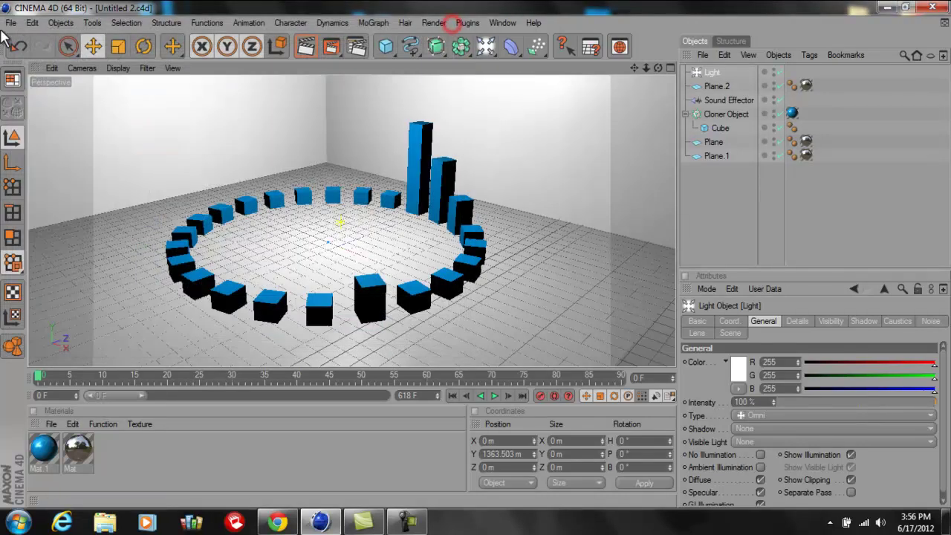
left_click(11, 22)
mouse_move(32, 22)
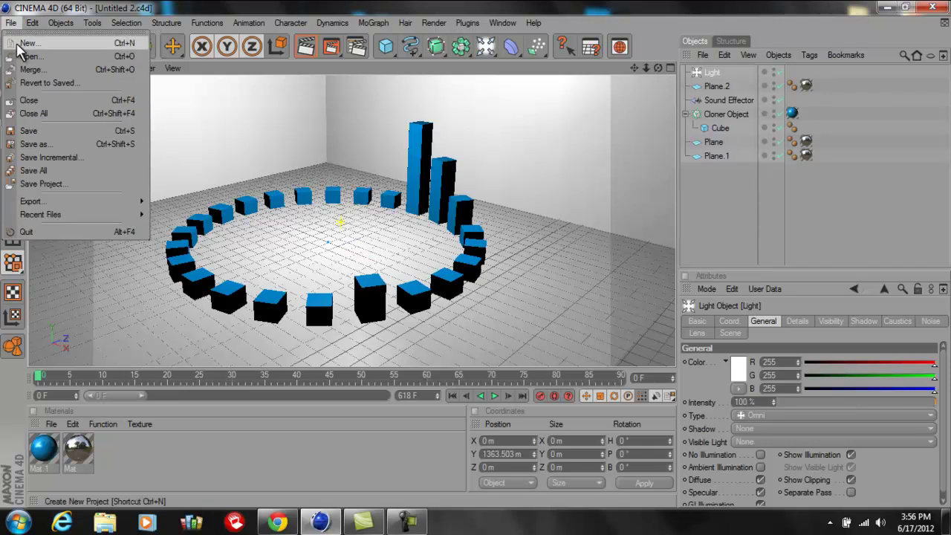
left_click(19, 40)
Add the Animation render setting with HDV/HDTV 720 29.97 output at 1280 x 720 and the frame range All Frames
left_click(355, 46)
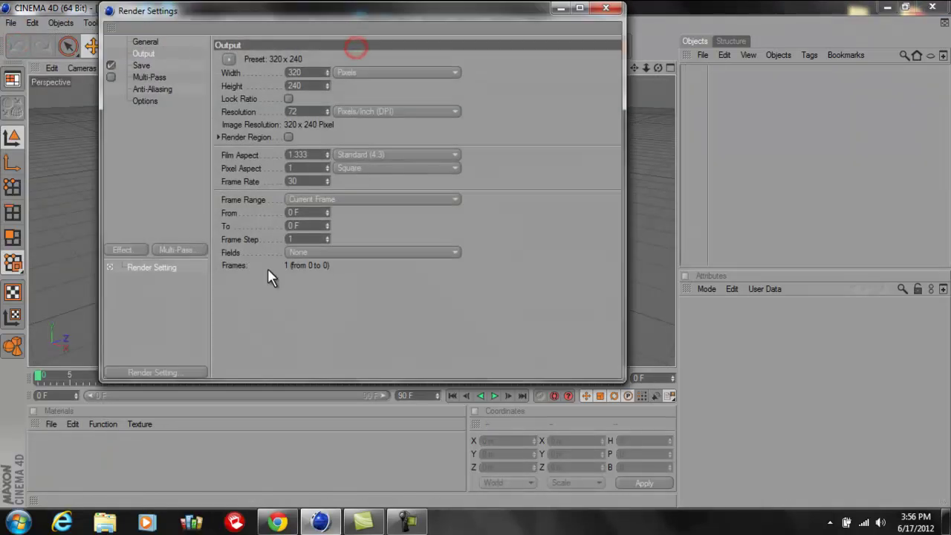
left_click(152, 372)
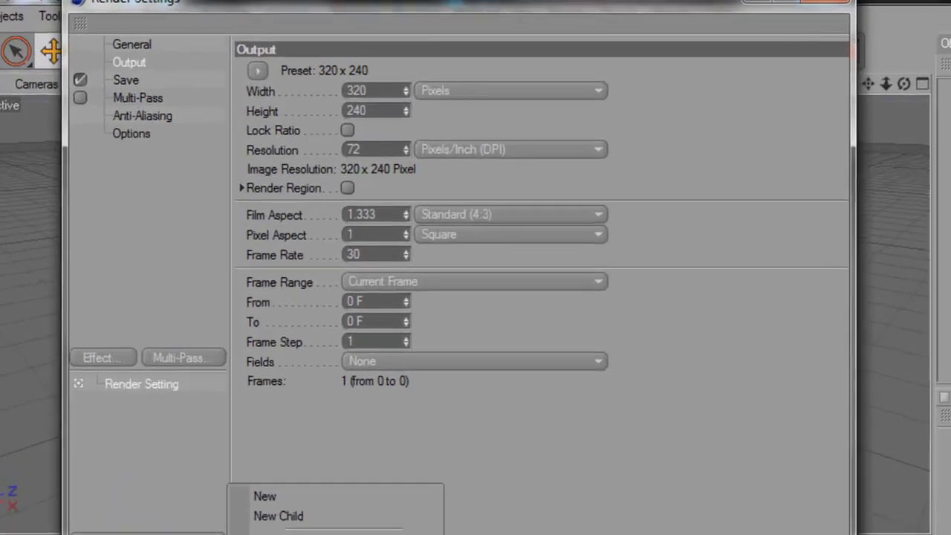
left_click(126, 78)
left_click(156, 62)
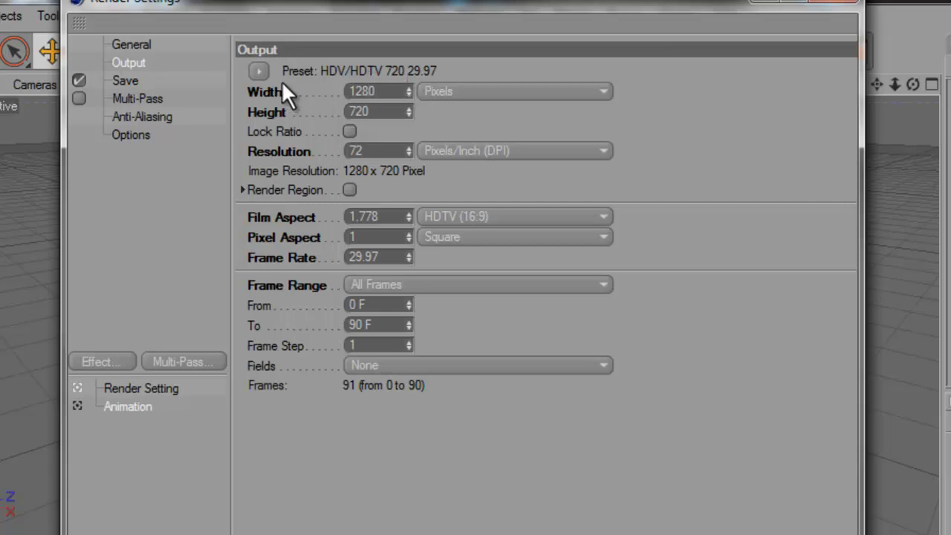
Review the Animation render setting's save format, multi-pass and anti-aliasing options
left_click(120, 80)
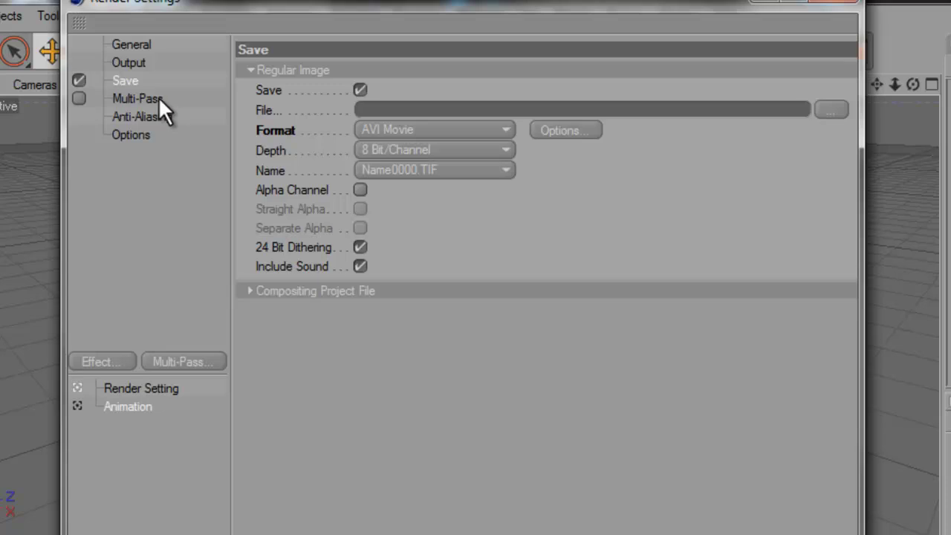
left_click(405, 130)
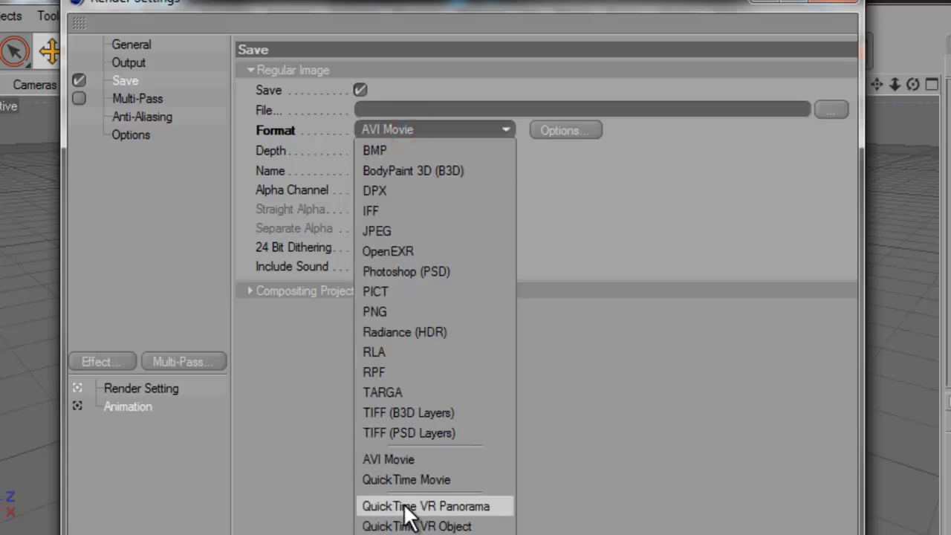
left_click(130, 91)
left_click(138, 97)
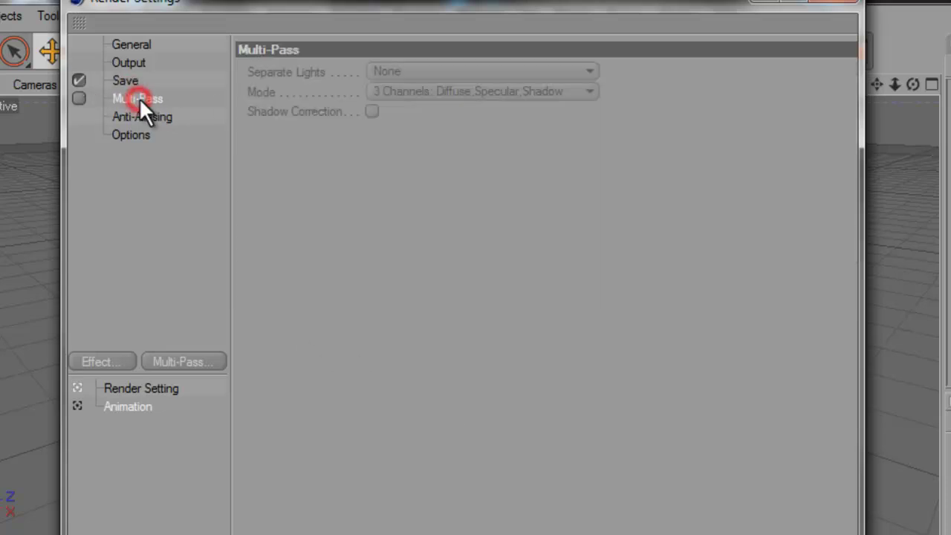
left_click(163, 119)
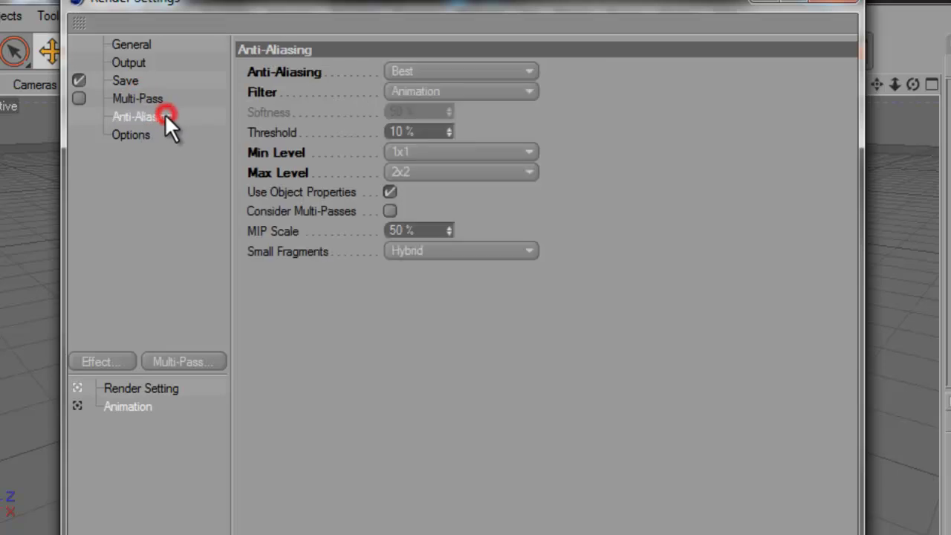
left_click(454, 69)
left_click(356, 95)
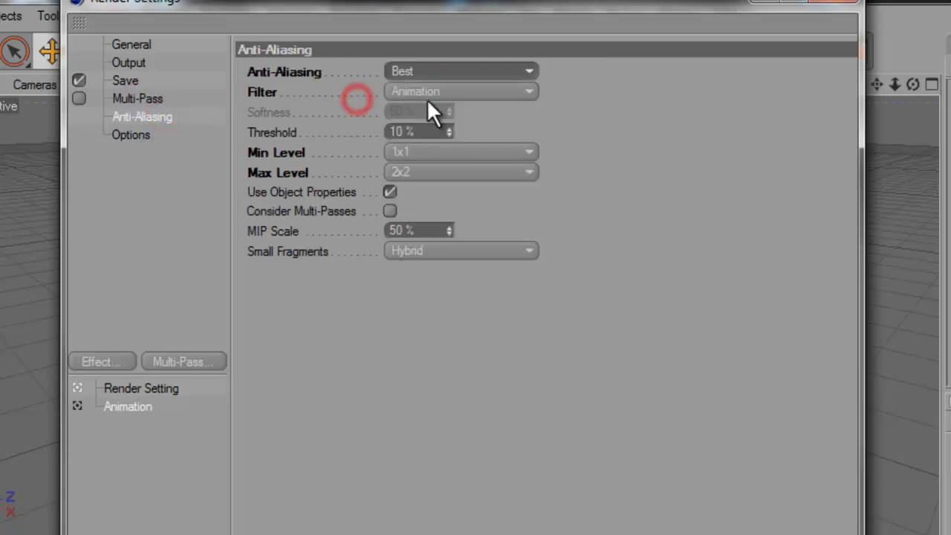
left_click(435, 87)
left_click(340, 130)
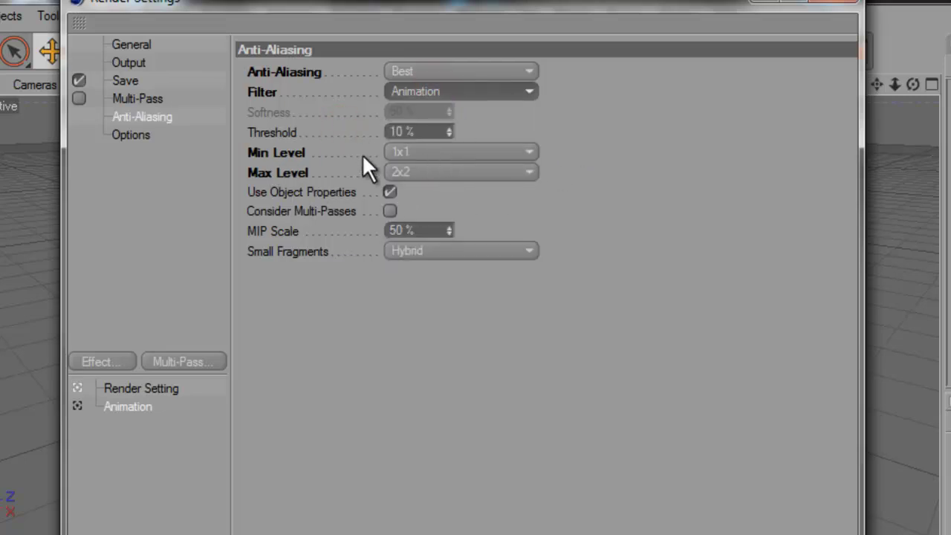
Make the Animation render setting the active one, check its general render options and close the render settings
left_click(78, 406)
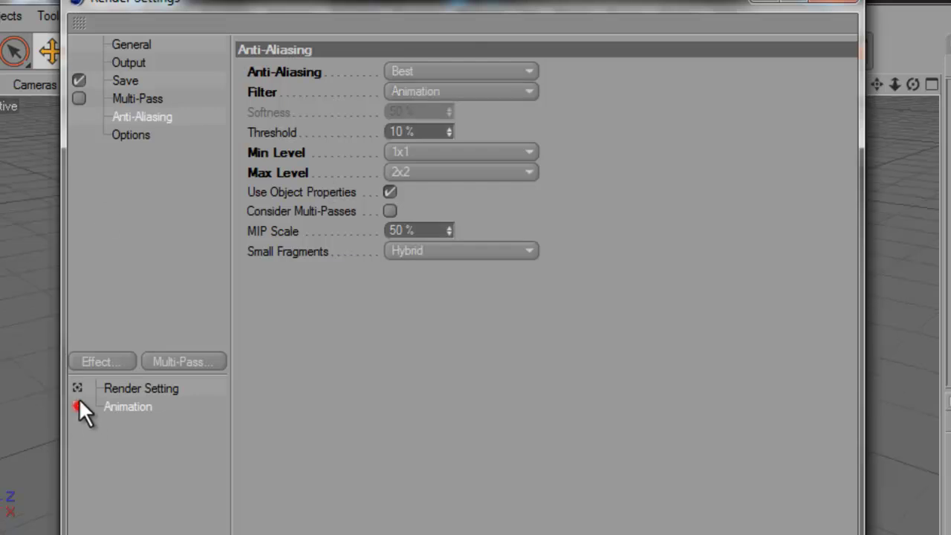
left_click(131, 135)
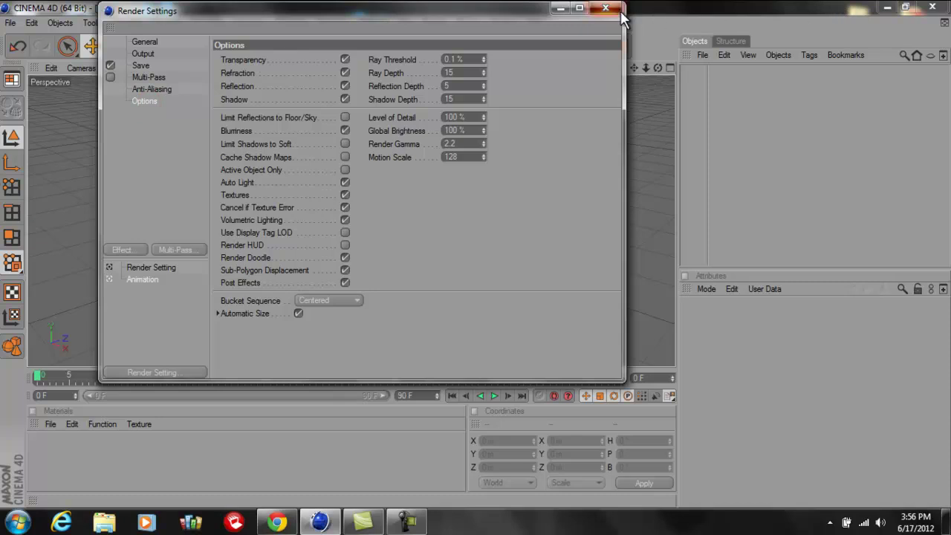
left_click(606, 8)
Enable sound playback for the timeline and set the project's end frame to 500
left_click(340, 163)
scroll(341, 164, "down", 5)
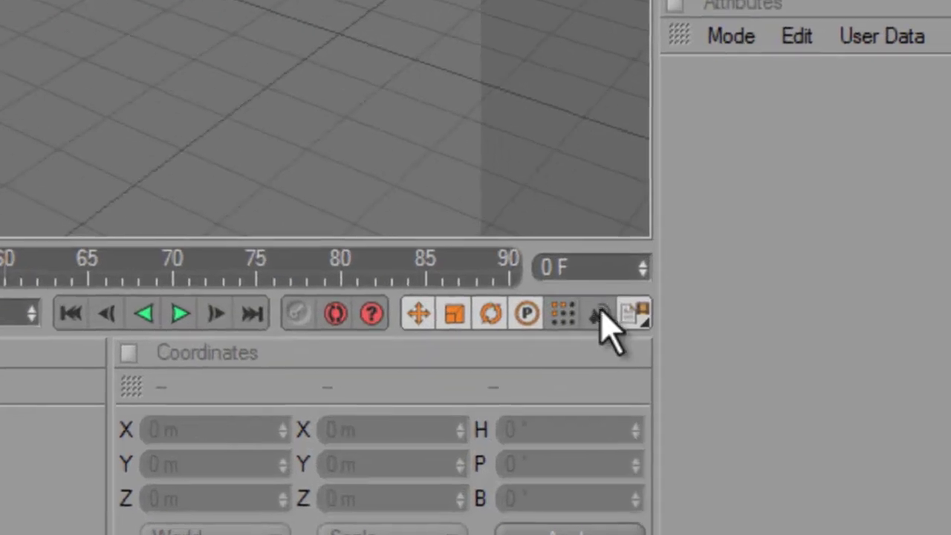
left_click(599, 315)
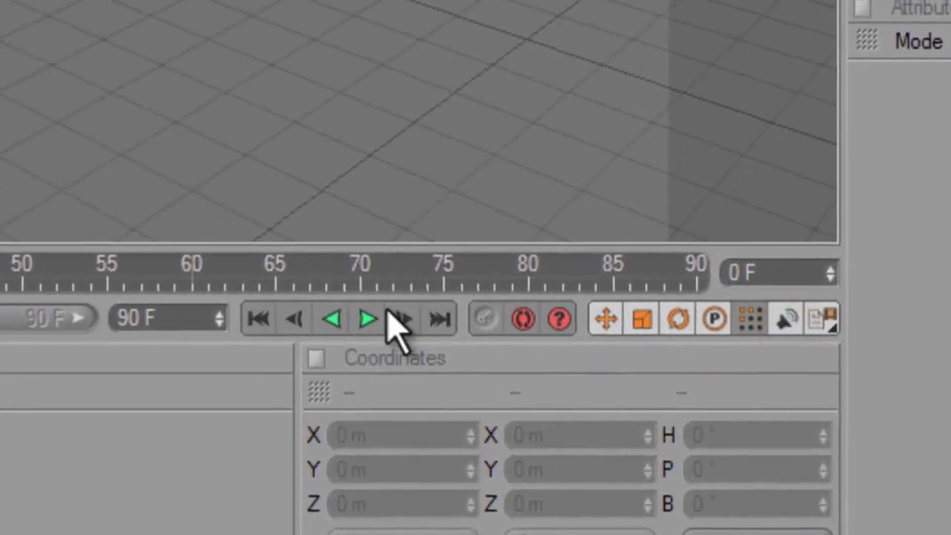
double_click(197, 319)
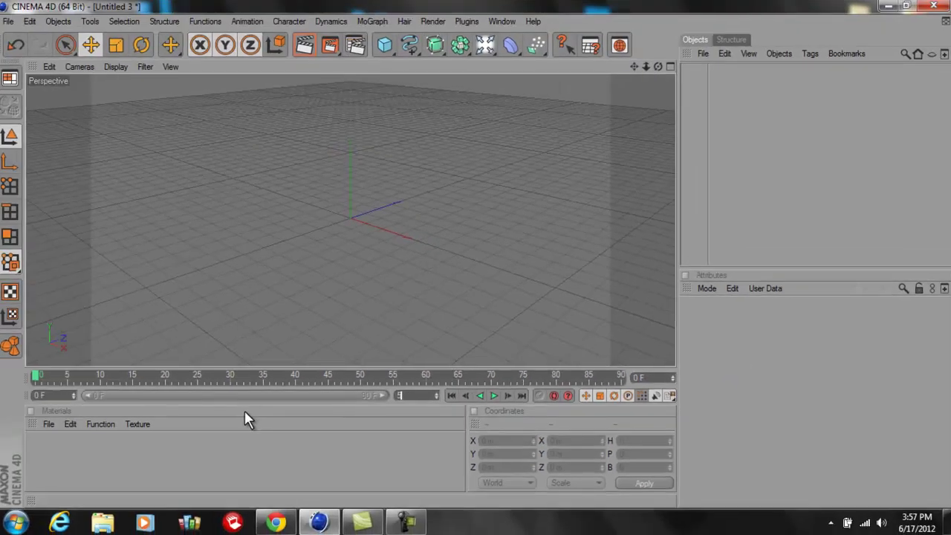
type("500")
key("Return")
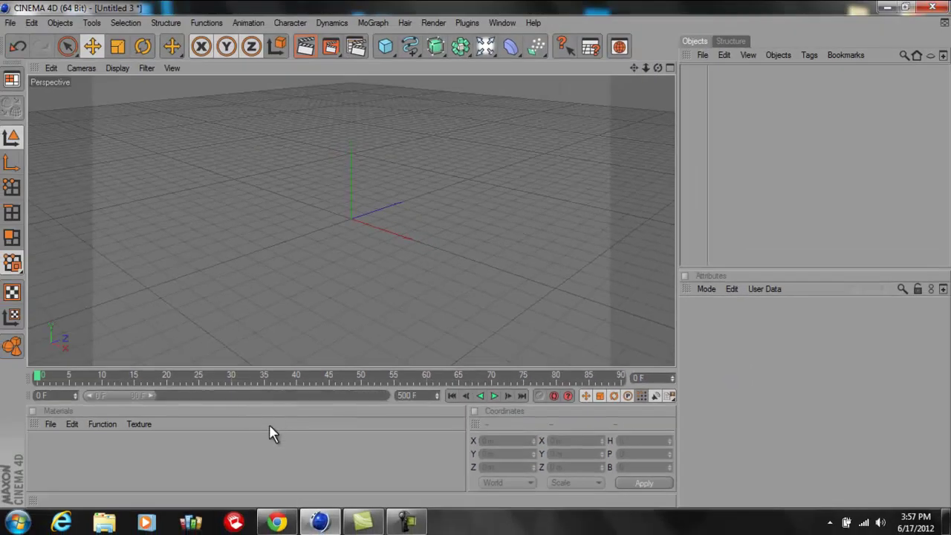
left_click(325, 120)
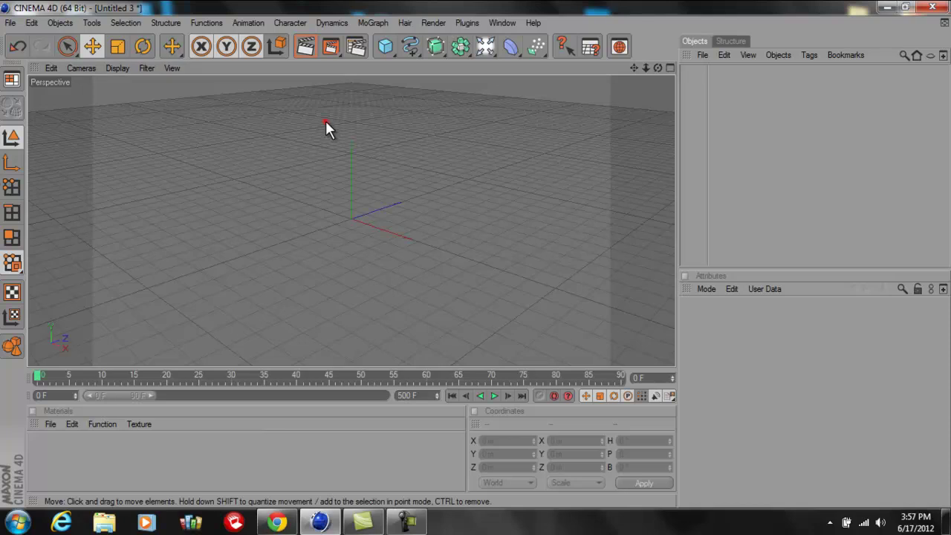
left_click(367, 21)
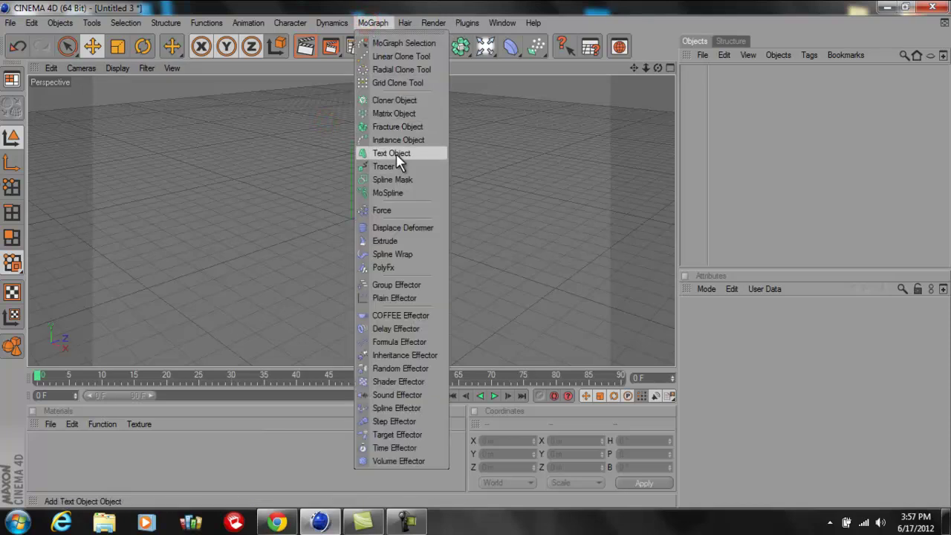
left_click(484, 125)
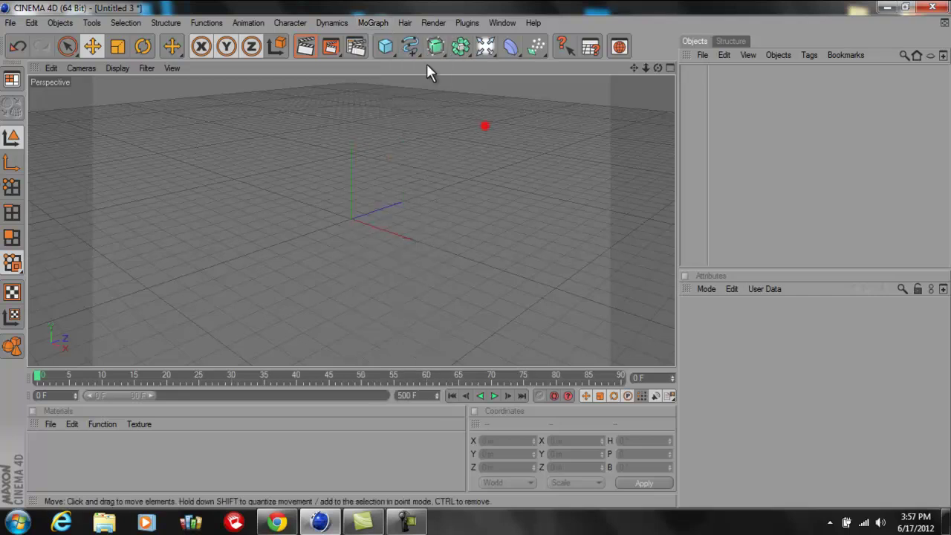
Add a cube and narrow it to about 158 m in X and about 143 m in Z
left_click(392, 46)
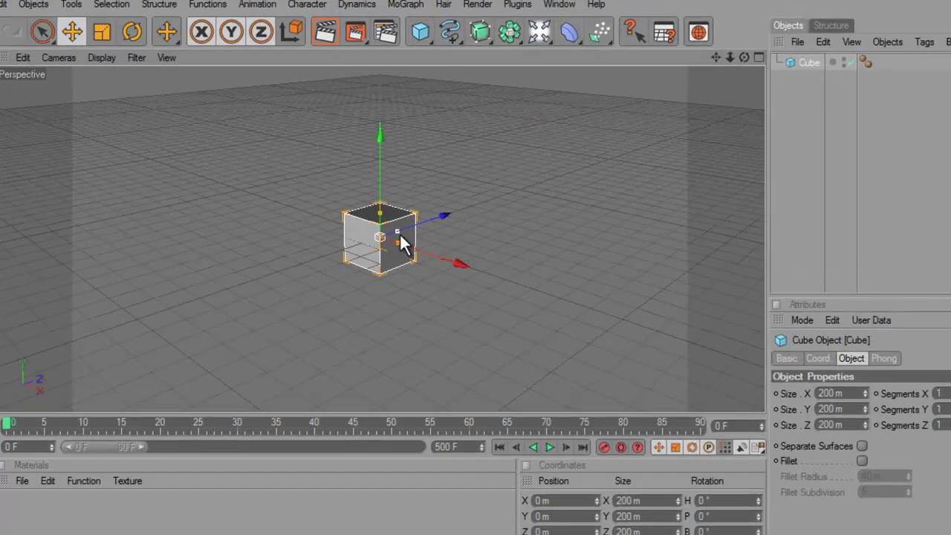
mouse_move(367, 214)
left_mouse_down()
mouse_move(475, 253)
mouse_move(470, 283)
mouse_move(457, 280)
mouse_move(459, 266)
mouse_move(455, 280)
left_mouse_up()
left_click_drag(637, 331, 639, 330)
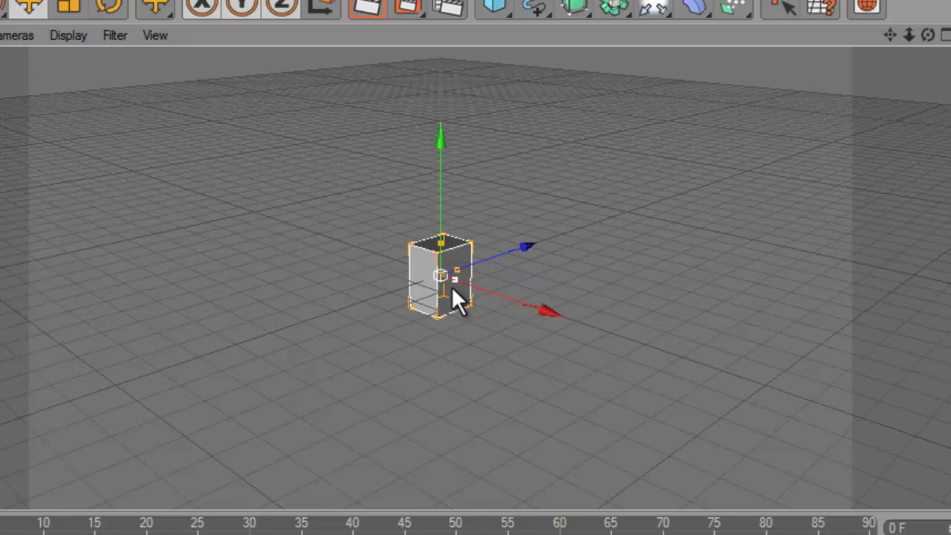
mouse_move(451, 286)
left_mouse_down()
mouse_move(637, 331)
mouse_move(460, 279)
left_mouse_up()
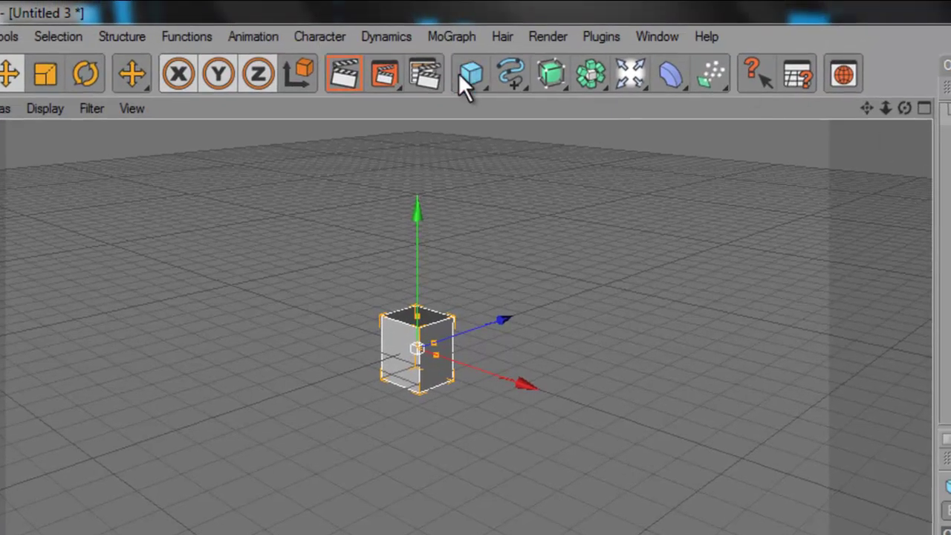
Add a MoGraph Cloner object and make the cube its child
left_click_drag(459, 72, 462, 32)
left_click(461, 33)
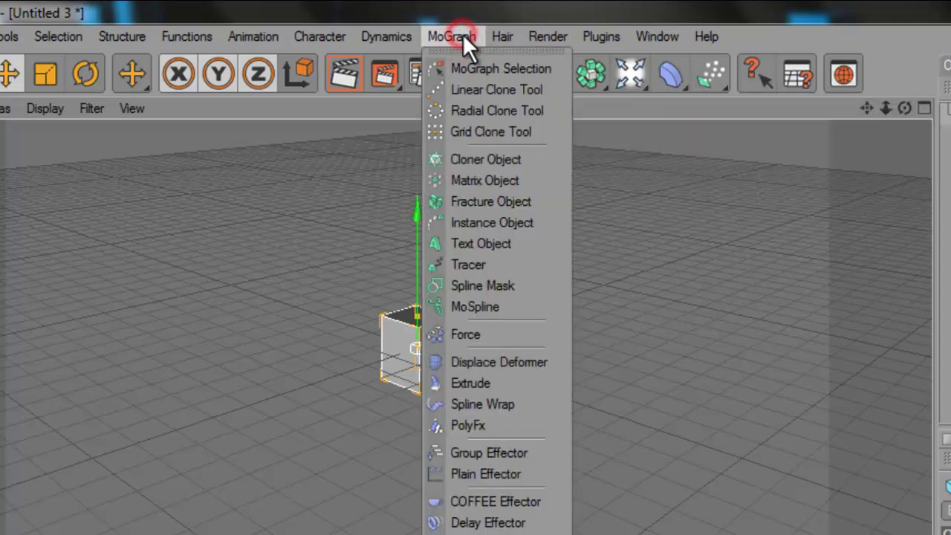
left_click(493, 161)
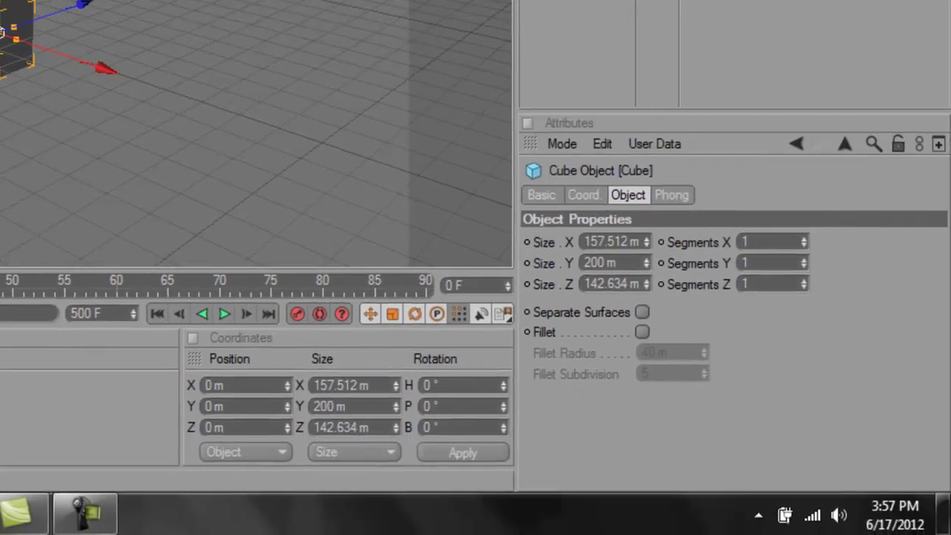
left_click(947, 113)
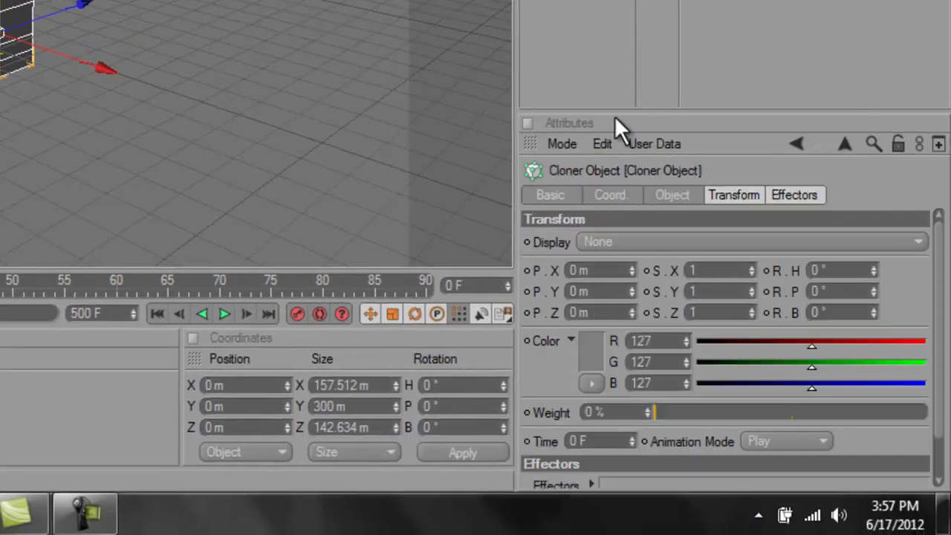
Set the cloner to Radial mode with its clones arranged on the XZ plane
left_click(680, 196)
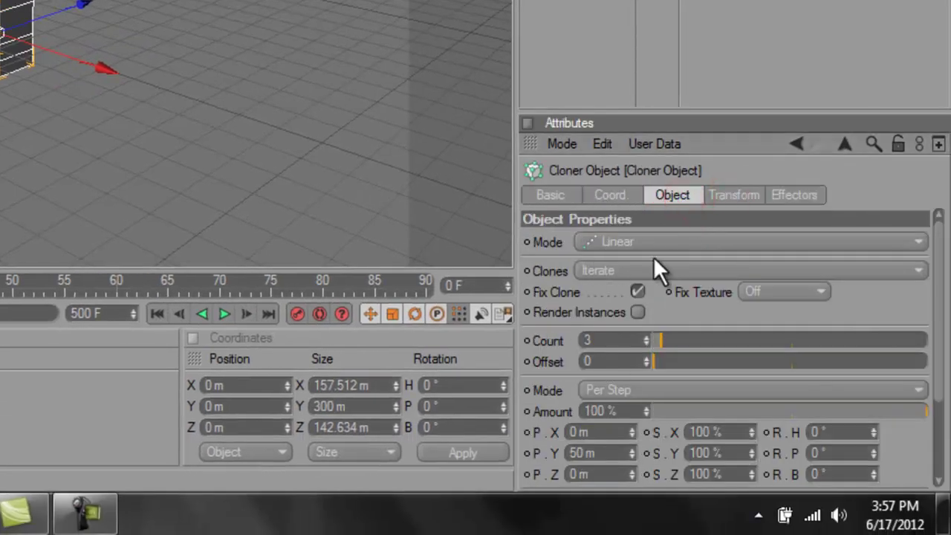
left_click(624, 270)
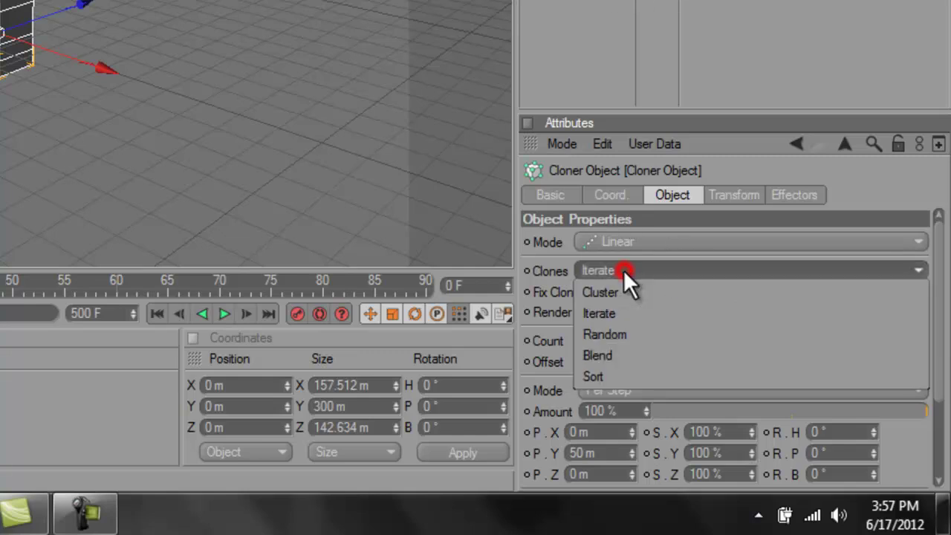
left_click(617, 272)
left_click(641, 242)
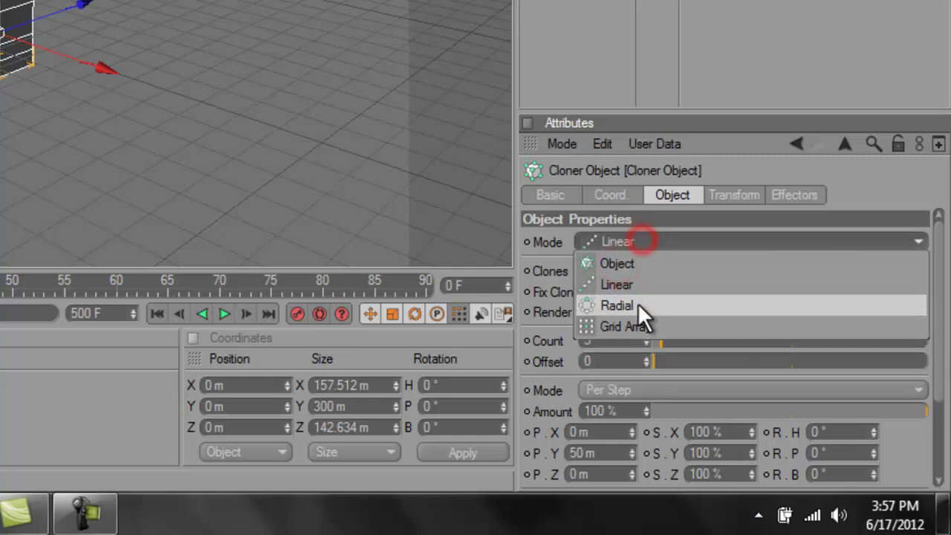
left_click(637, 303)
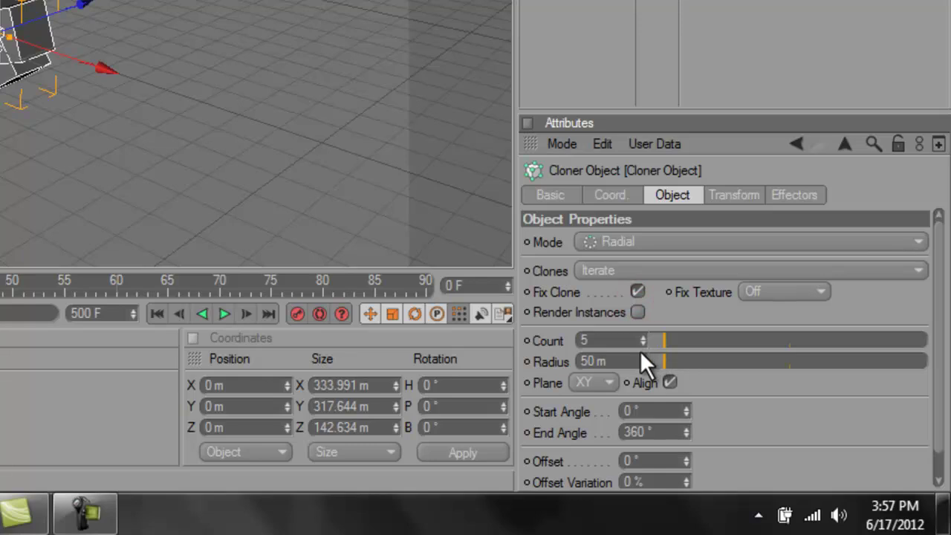
left_click(610, 381)
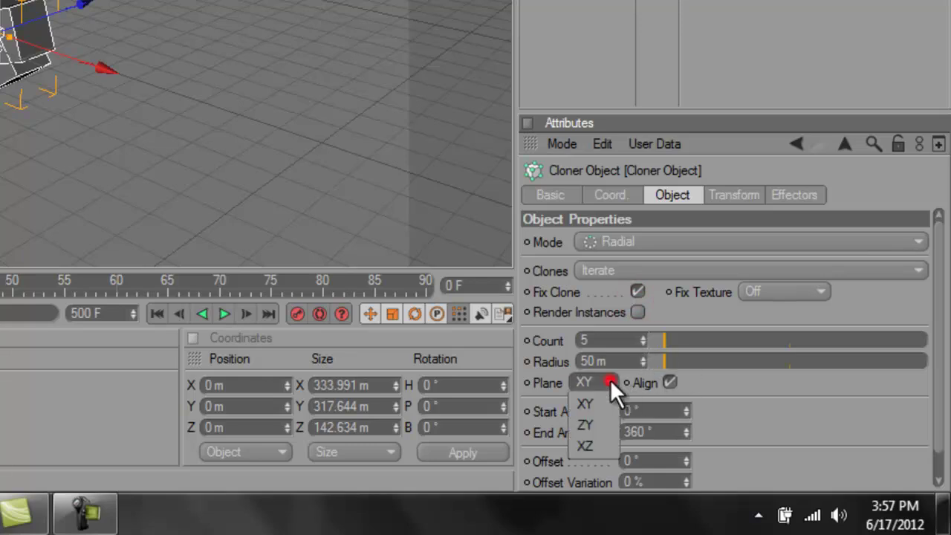
left_click(599, 443)
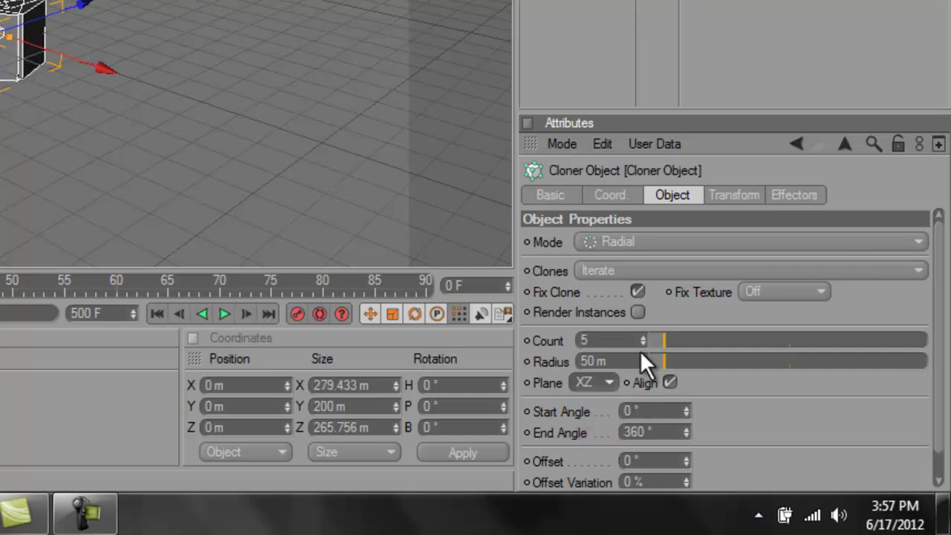
Widen the clone ring to a radius of 851 m and raise its count to 20
left_click_drag(642, 360, 611, 318)
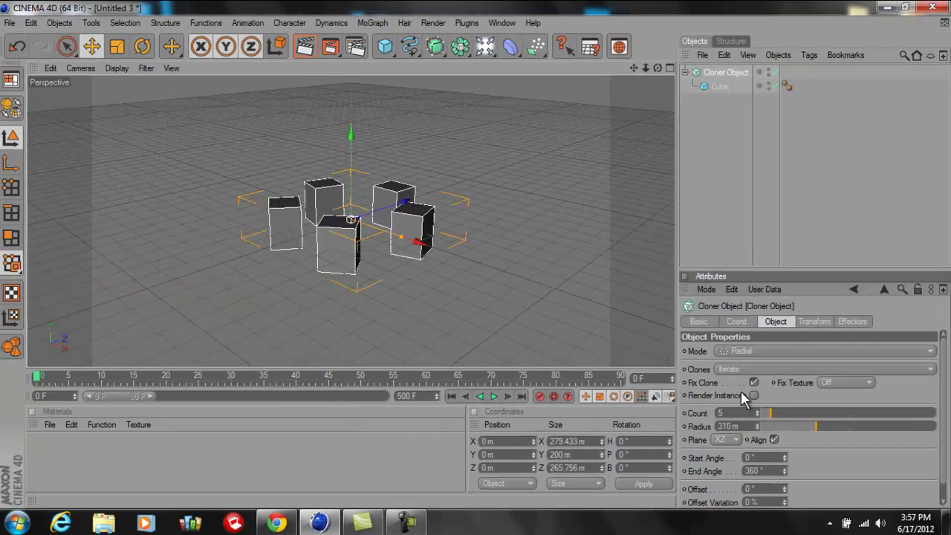
mouse_move(739, 399)
left_mouse_down()
mouse_move(756, 430)
mouse_move(766, 407)
mouse_move(794, 505)
mouse_move(754, 532)
mouse_move(759, 369)
mouse_move(764, 444)
mouse_move(754, 427)
mouse_move(755, 356)
mouse_move(755, 412)
left_mouse_up()
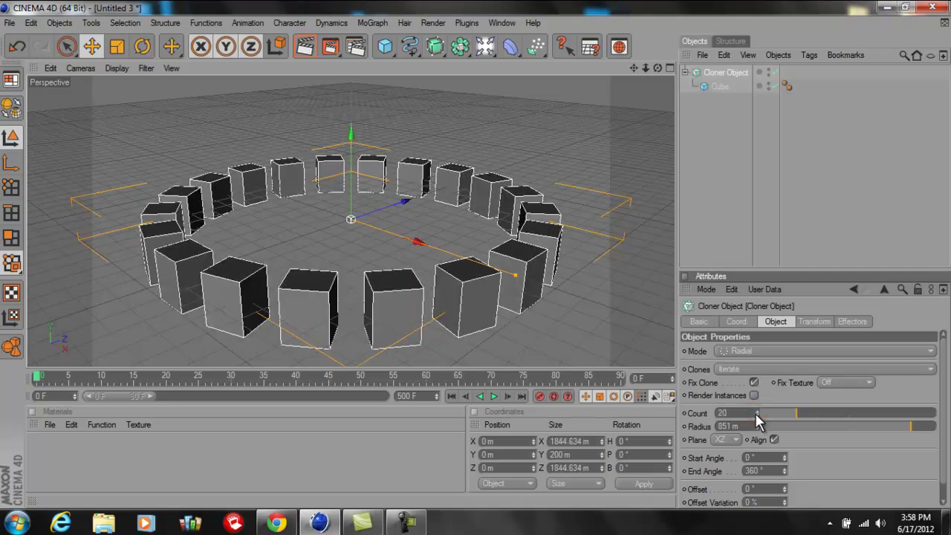
scroll(584, 294, "down", 4)
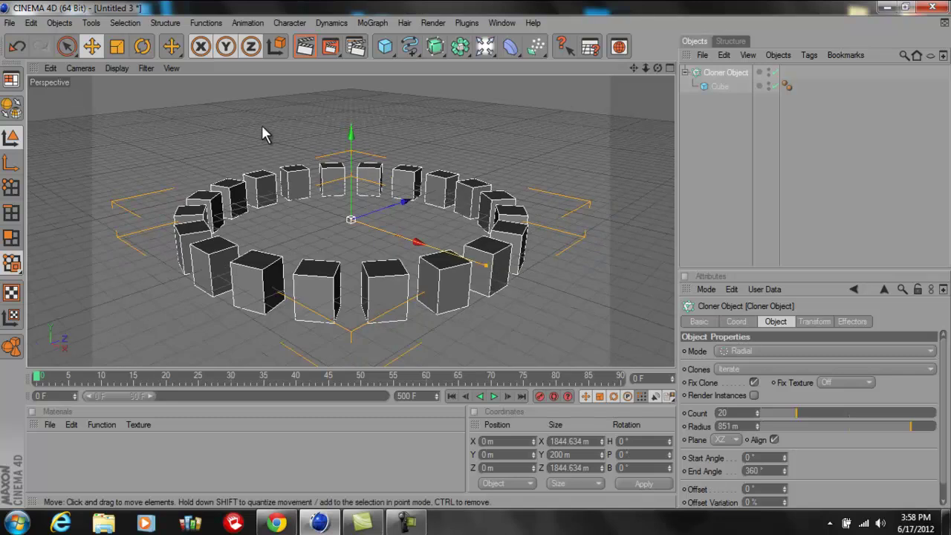
mouse_move(300, 169)
middle_mouse_down("alt")
mouse_move(481, 259)
mouse_move(475, 253)
middle_mouse_up("alt")
left_click_drag(475, 253, 475, 257, "alt")
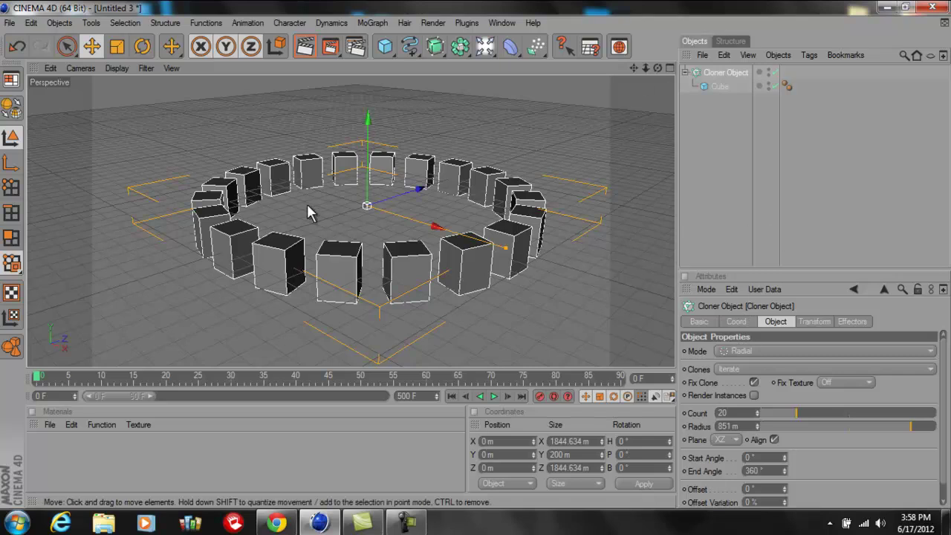
Add a floor plane about 5273 m wide and 17156 m high, shifted to about -843 m in X
left_click(484, 49)
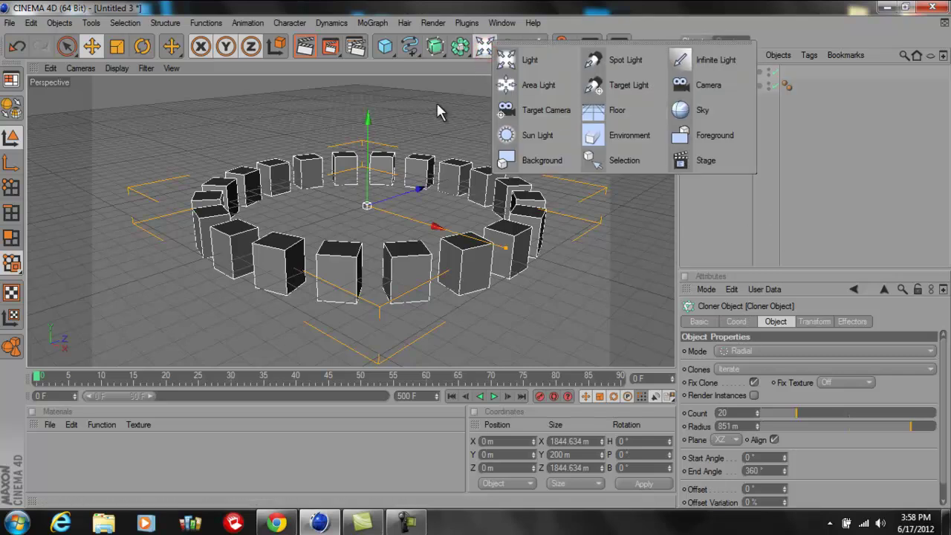
left_click_drag(385, 46, 505, 93)
left_click_drag(404, 213, 474, 262)
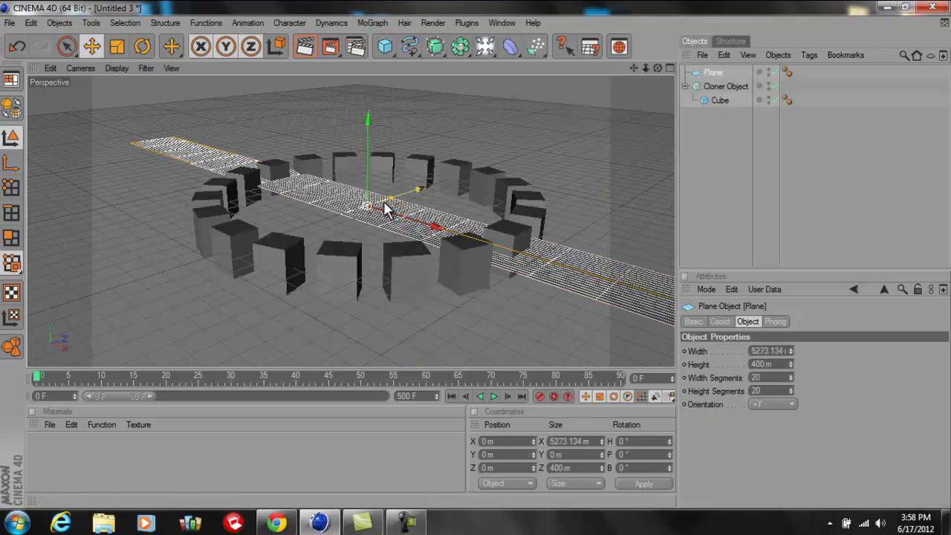
left_click_drag(419, 189, 468, 256)
left_click_drag(945, 265, 474, 253)
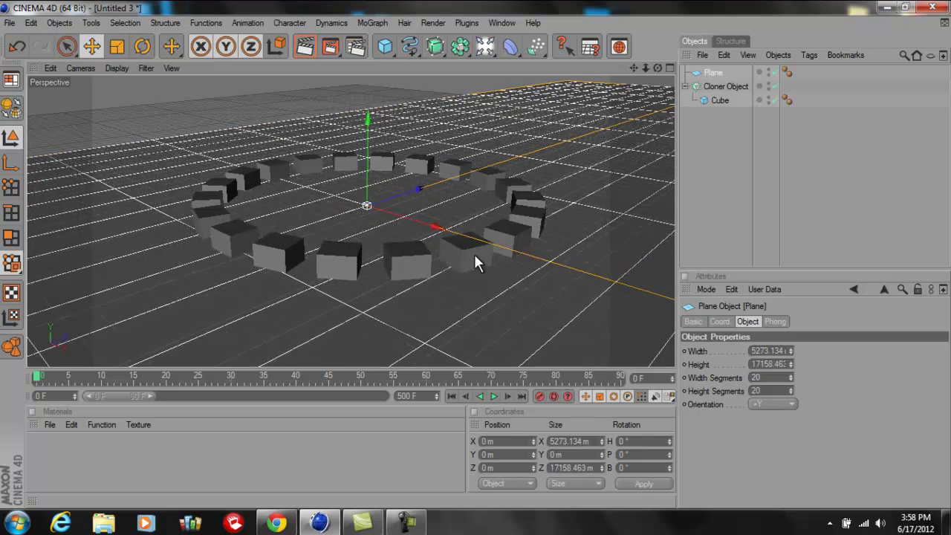
left_click_drag(423, 222, 475, 254)
scroll(476, 255, "up", 1)
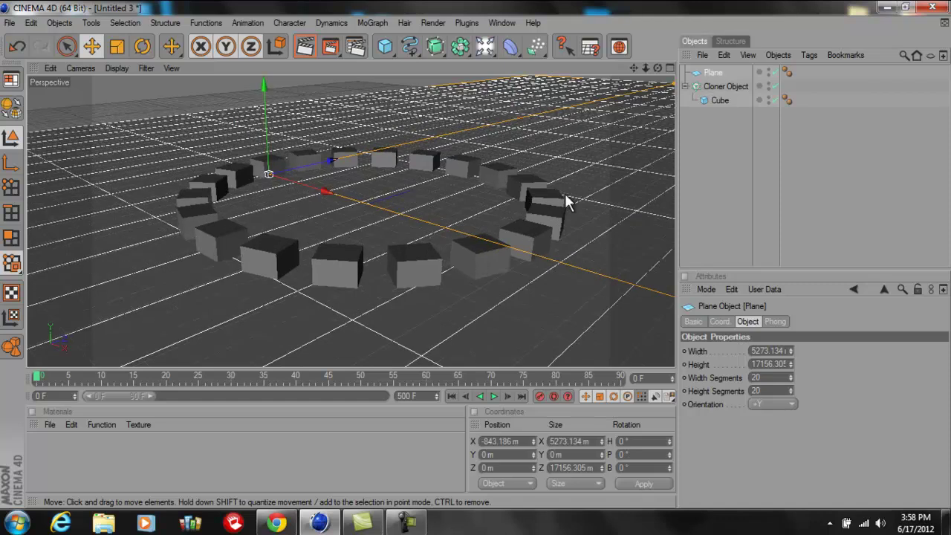
Add a MoGraph Sound effector with the Cloner object selected so that it affects the clones
left_click(738, 88)
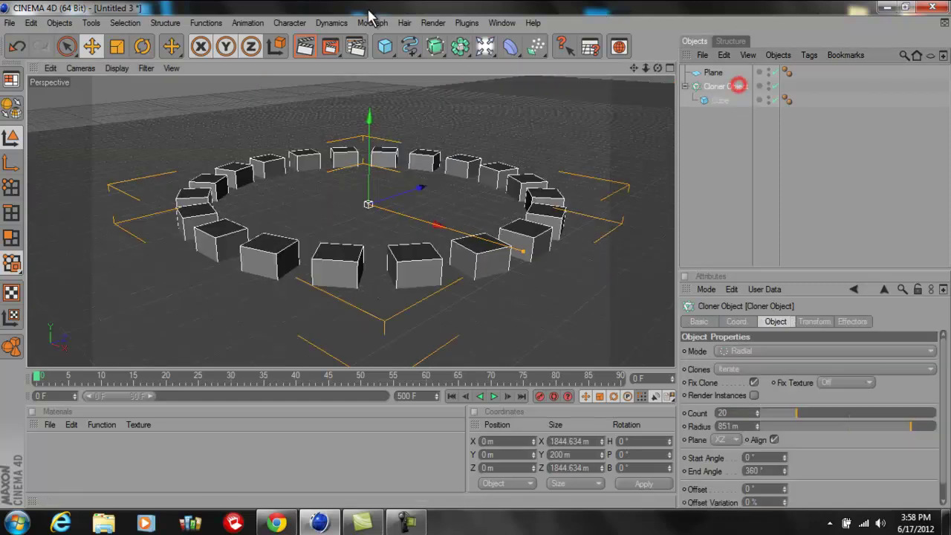
left_click(372, 23)
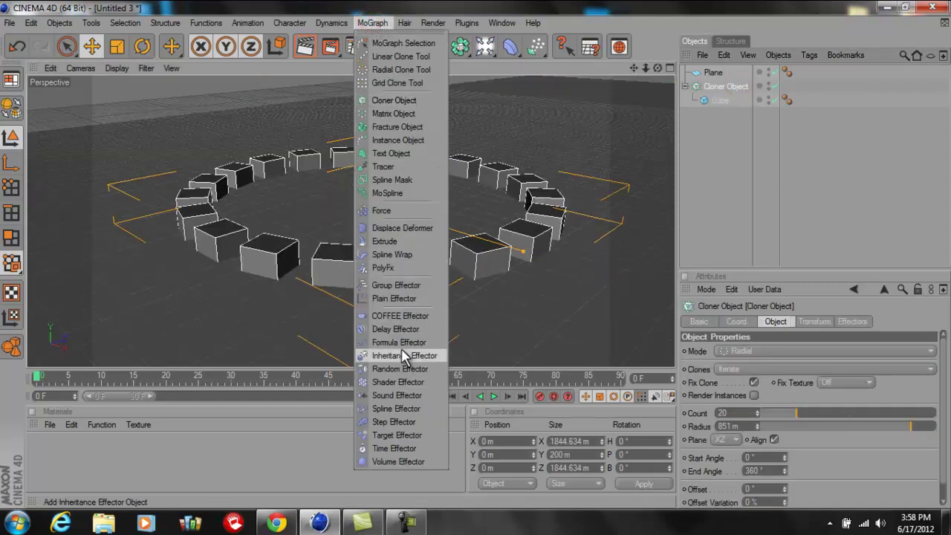
left_click(401, 395)
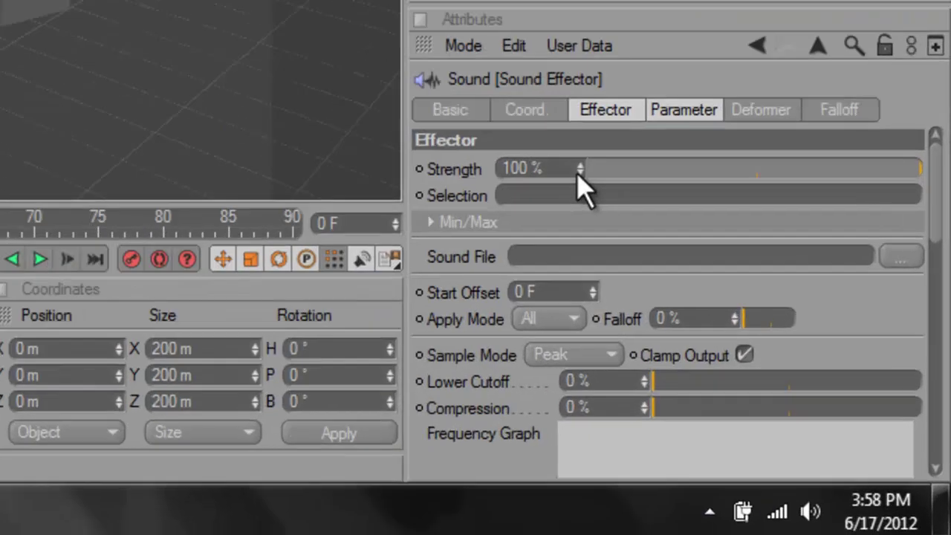
left_click_drag(765, 356, 764, 352)
left_click_drag(526, 121, 526, 123)
Load "Celldweller - Ursa Minor (Electron mix).wav" from the Desktop as the Sound effector's sound file
left_click(895, 219)
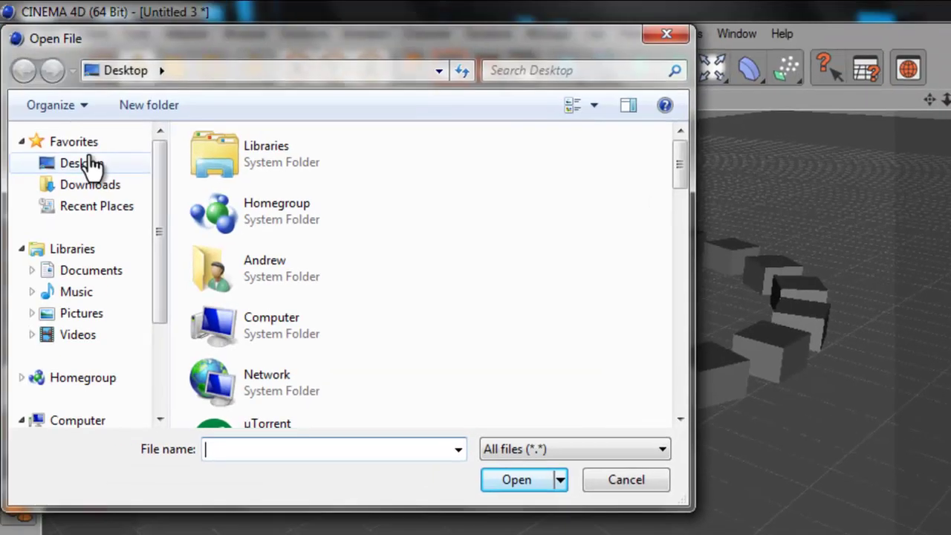
left_click(80, 162)
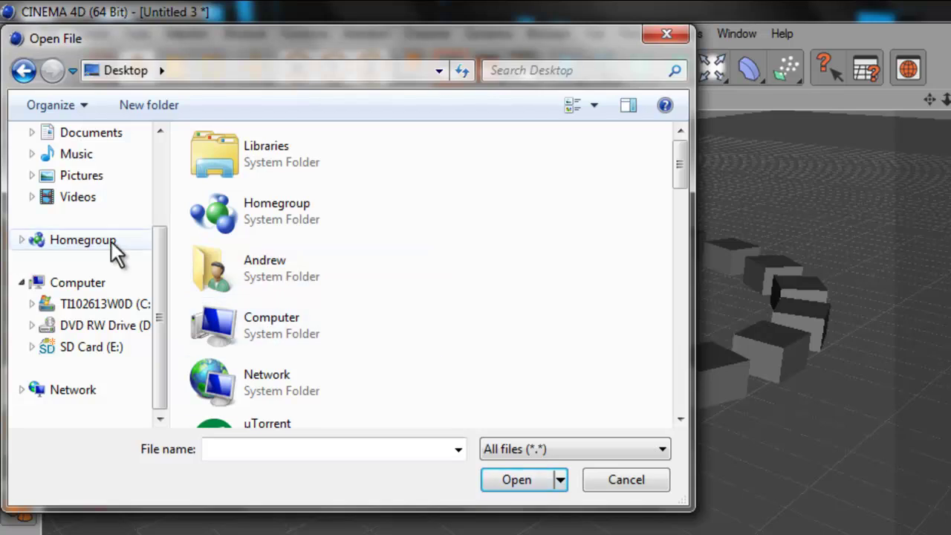
scroll(492, 297, "down", 10)
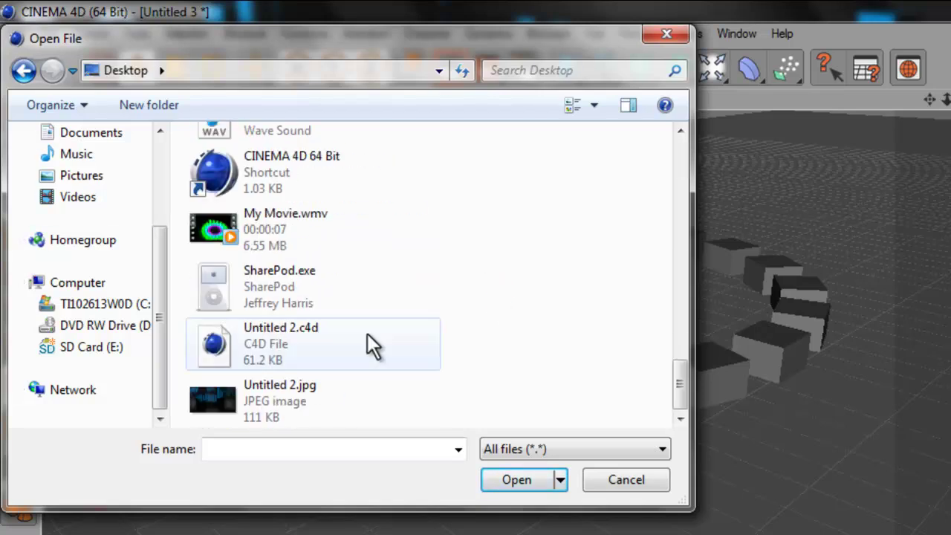
scroll(371, 327, "up", 2)
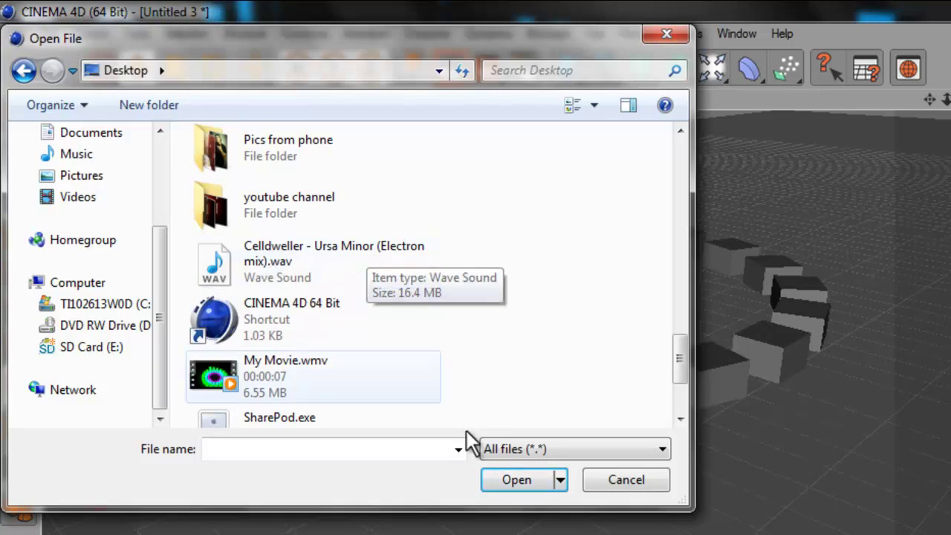
left_click(304, 243)
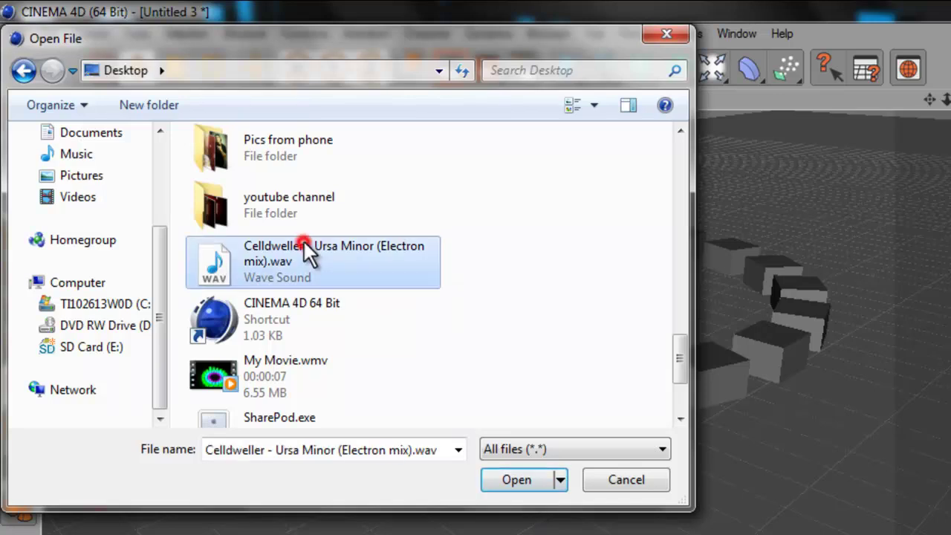
left_click(499, 475)
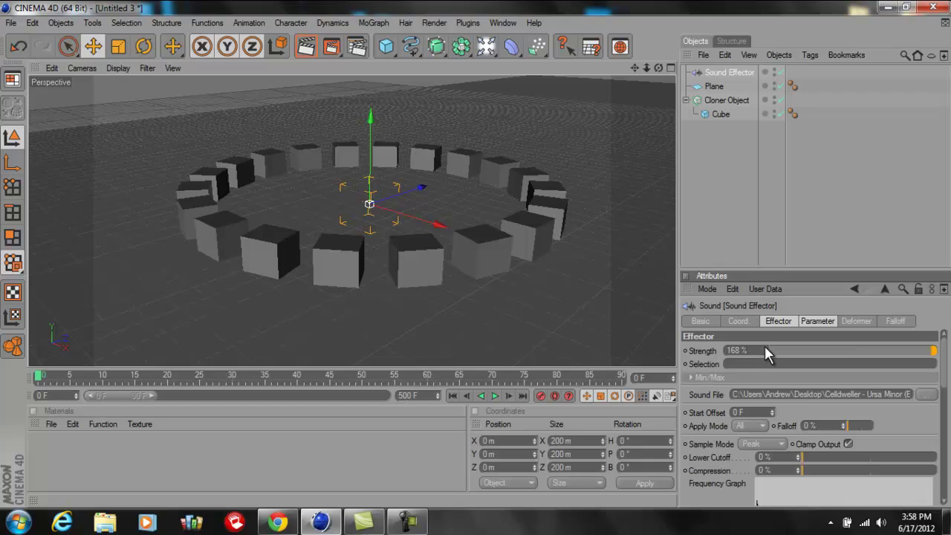
Raise the Sound effector's strength to 273 % and review its transform parameters
left_click_drag(766, 350, 778, 325)
left_click(733, 72)
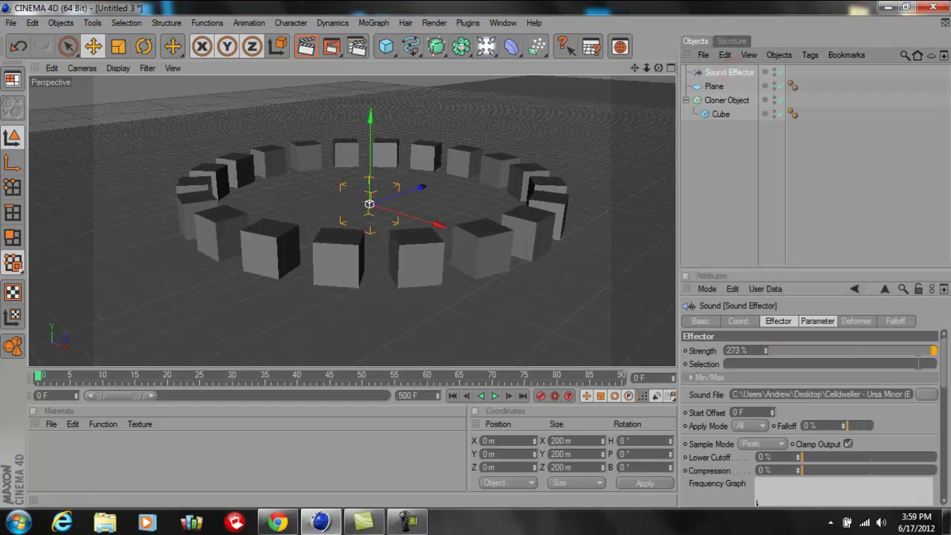
scroll(707, 449, "down", 6)
scroll(707, 450, "up", 6)
left_click(849, 321)
left_click(818, 324)
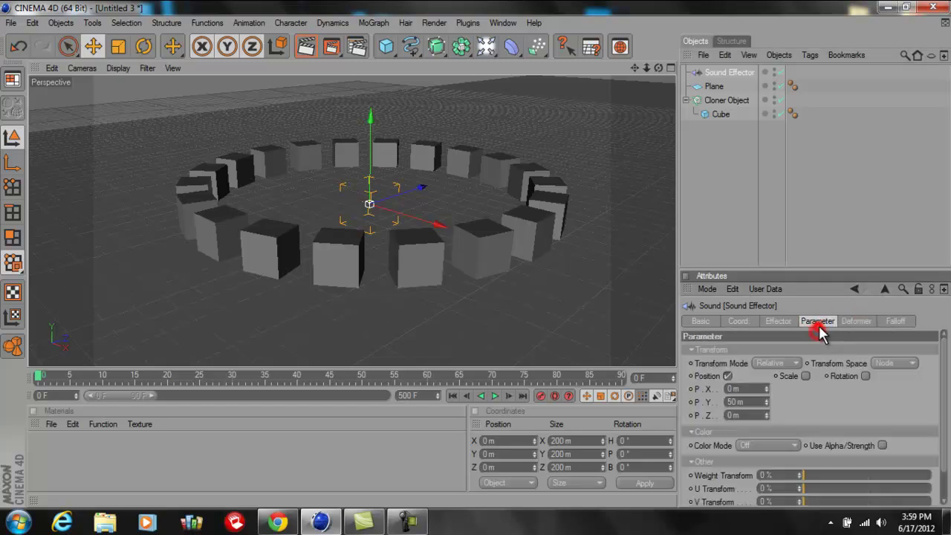
Check the cloner's effector list for the Sound effector and look through the cloner's settings
left_click(711, 101)
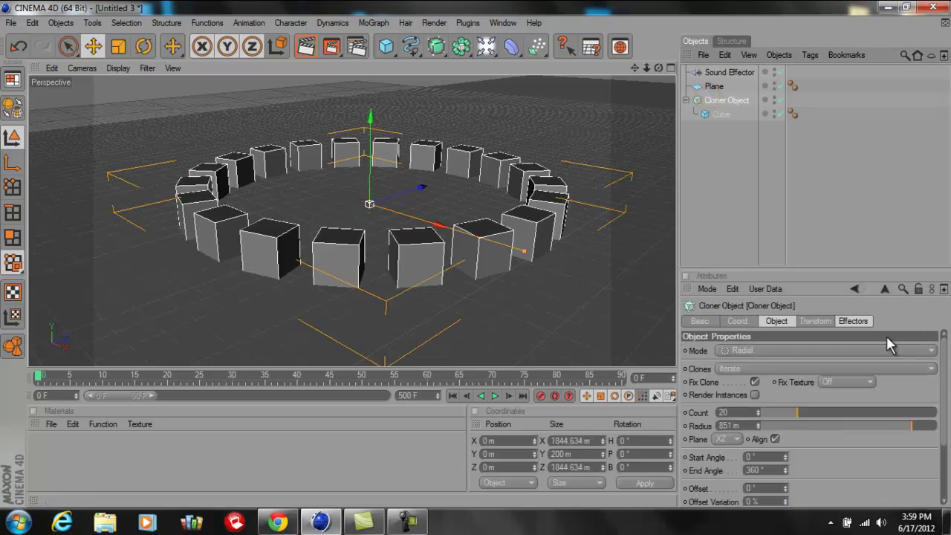
left_click(851, 322)
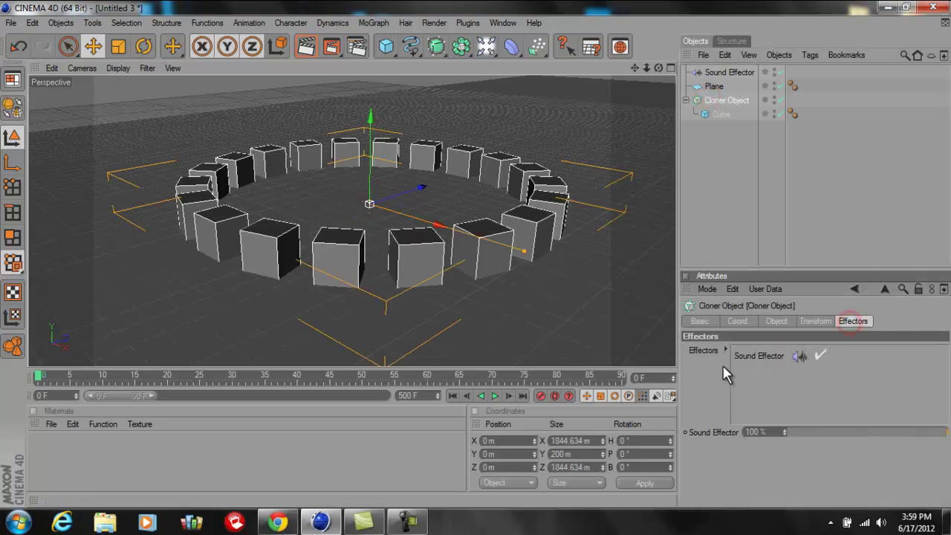
left_click(755, 362)
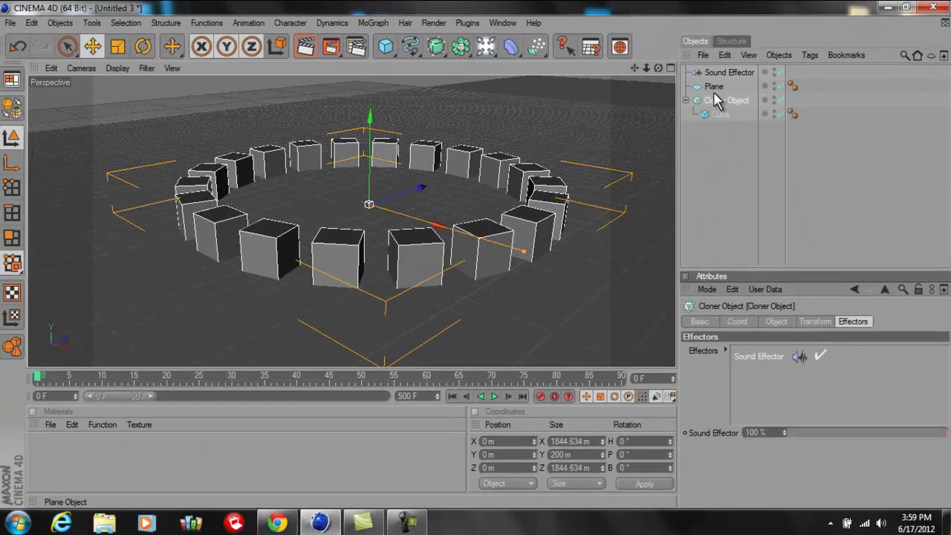
left_click(713, 101)
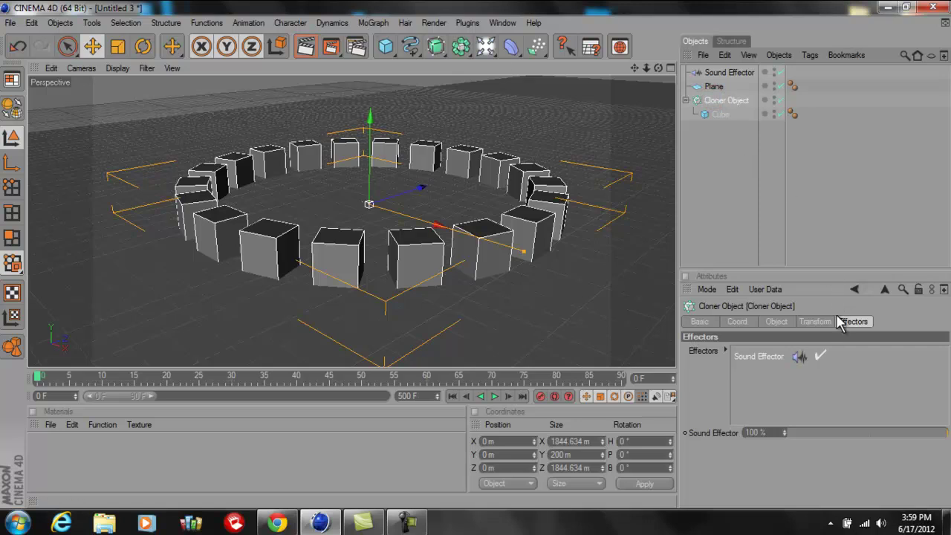
left_click(719, 159)
left_click(717, 86)
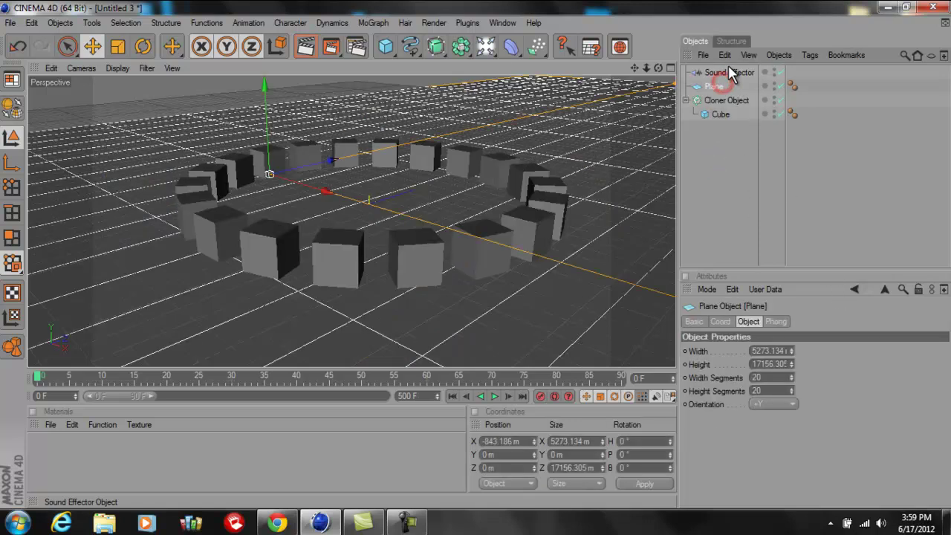
left_click(728, 73)
left_click(483, 251)
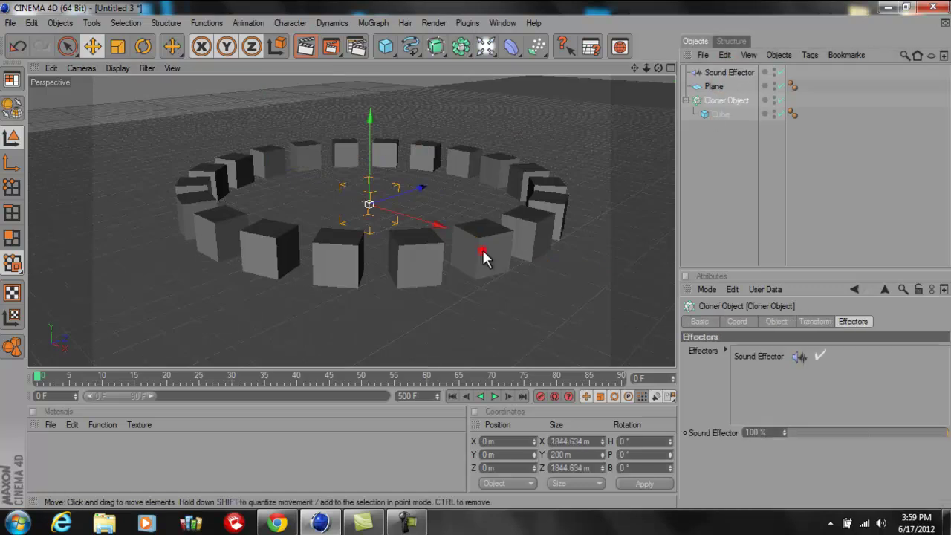
left_click(364, 159)
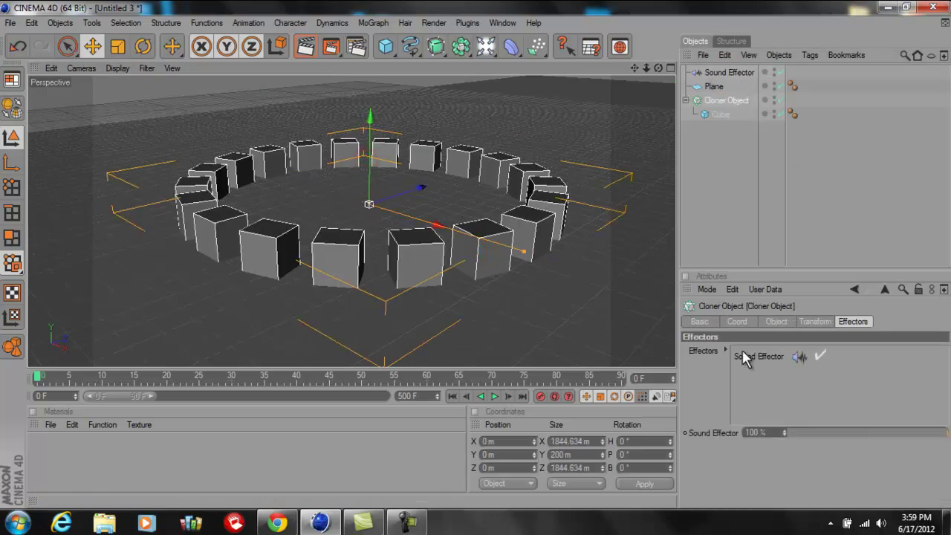
left_click(738, 322)
left_click(776, 322)
Set the Sound effector's apply mode to Step and play the animation to preview the reaction
left_click(722, 73)
left_click(750, 426)
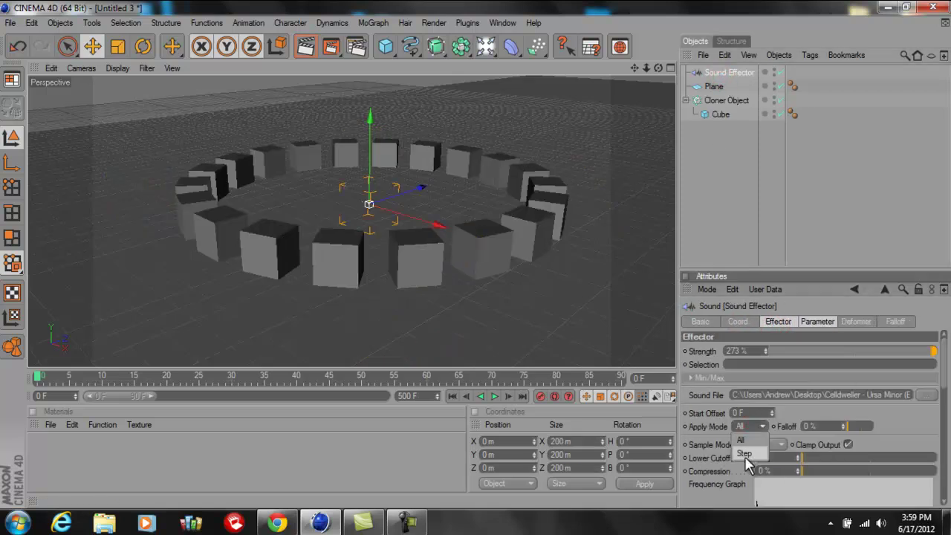
left_click(744, 454)
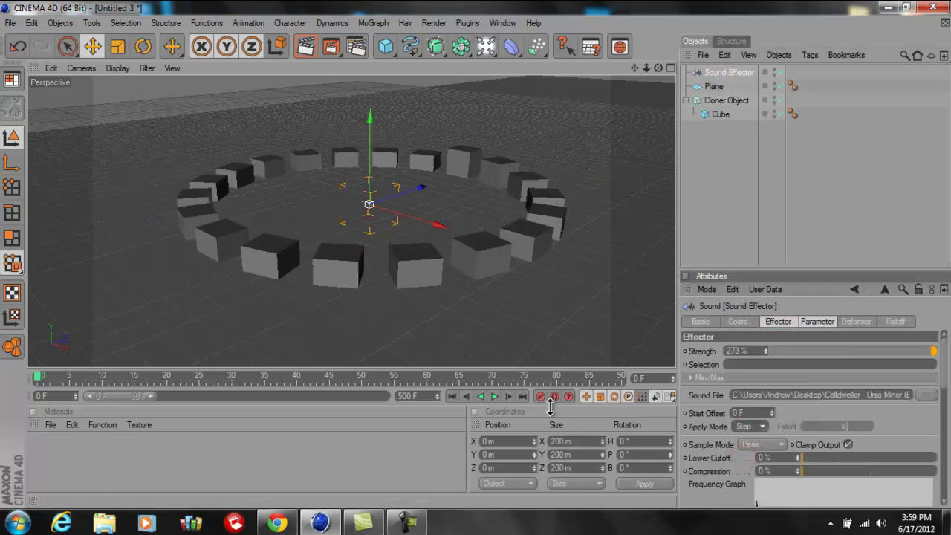
left_click(494, 396)
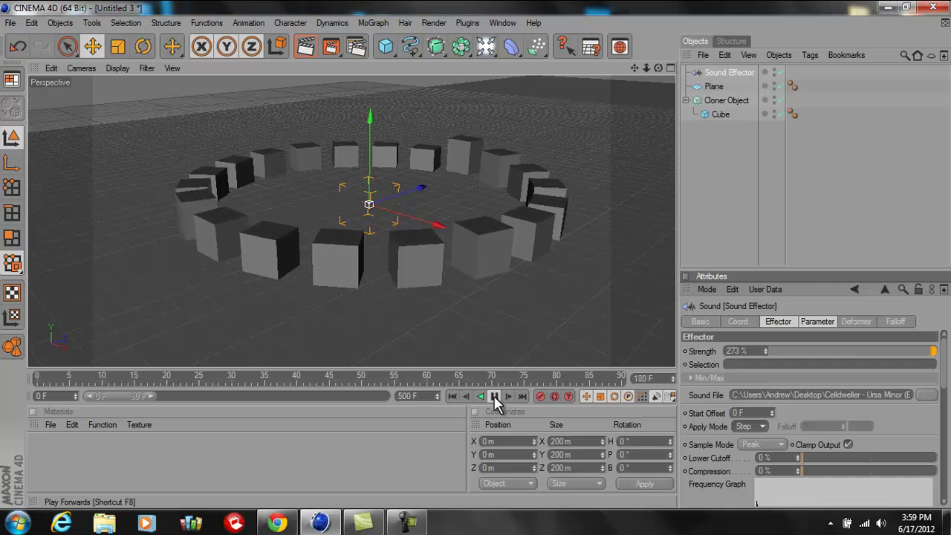
Raise the Sound effector's strength to 398 %
left_click(731, 92)
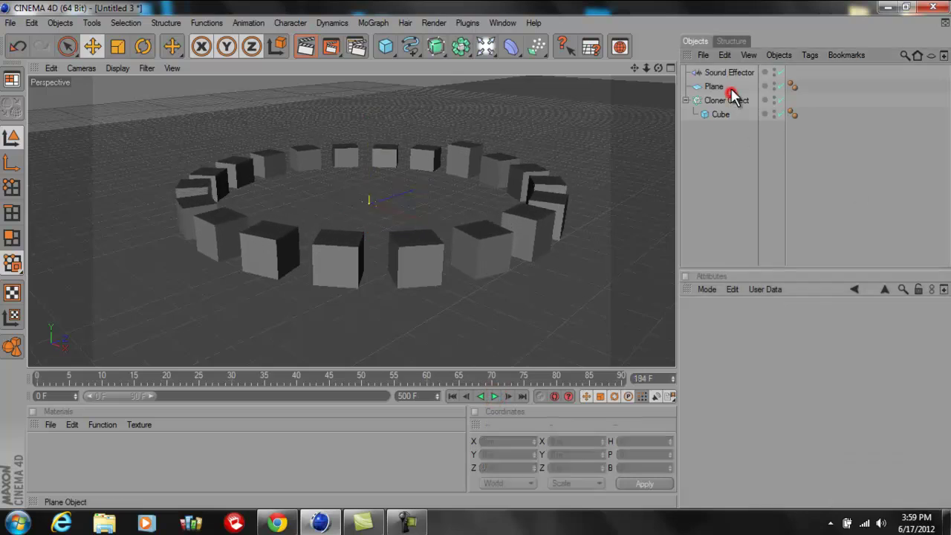
left_click(730, 73)
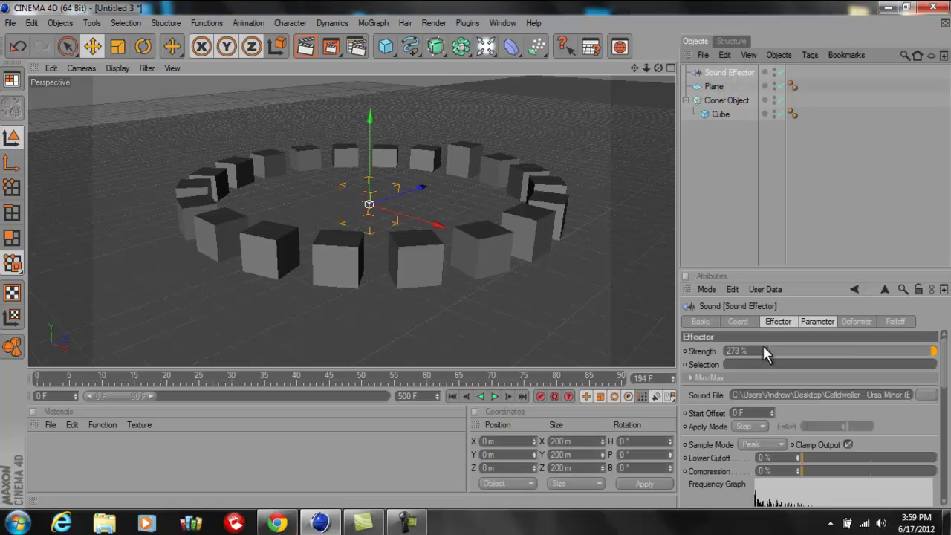
mouse_move(764, 349)
left_mouse_down()
mouse_move(779, 368)
mouse_move(765, 349)
mouse_move(733, 244)
mouse_move(778, 372)
mouse_move(765, 350)
left_mouse_up()
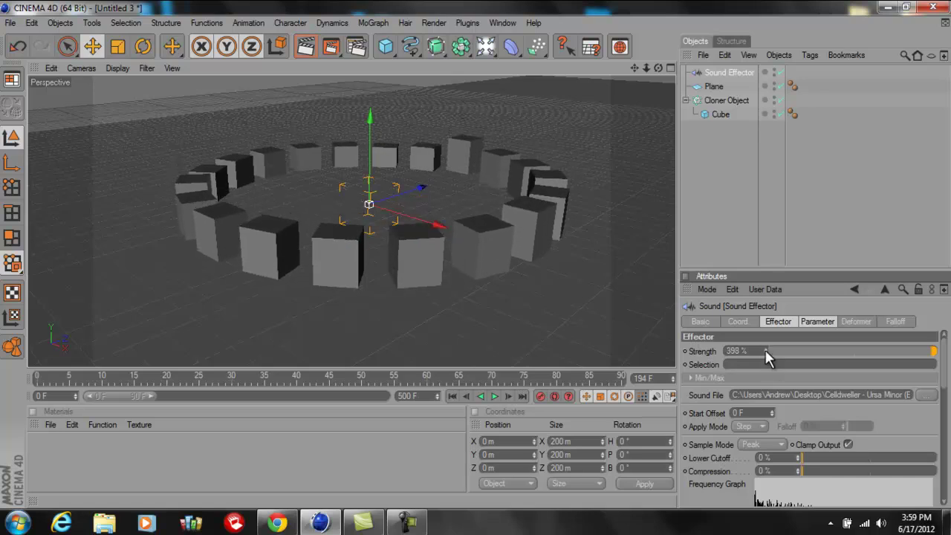
Check the Sound effector's deformation setting and the cloner's transform parameters
left_click(845, 321)
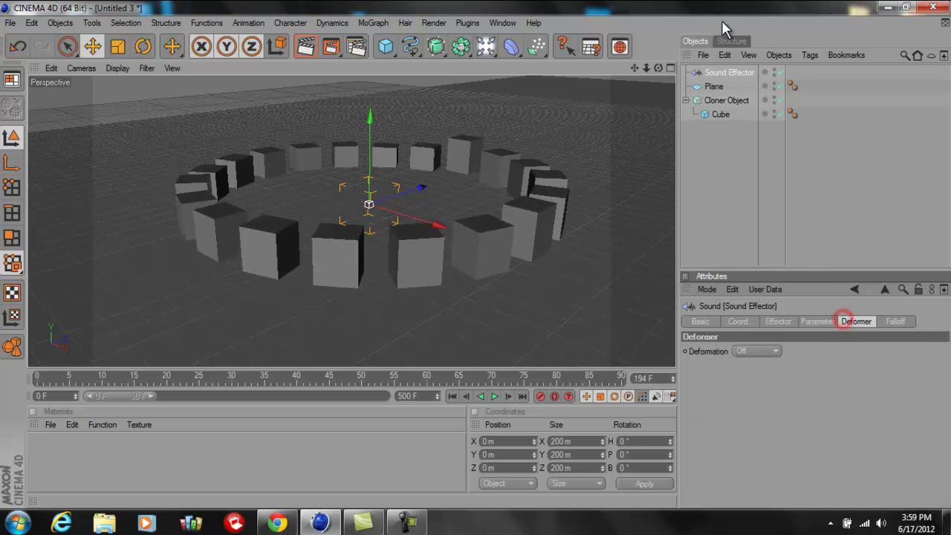
left_click(724, 101)
left_click(814, 324)
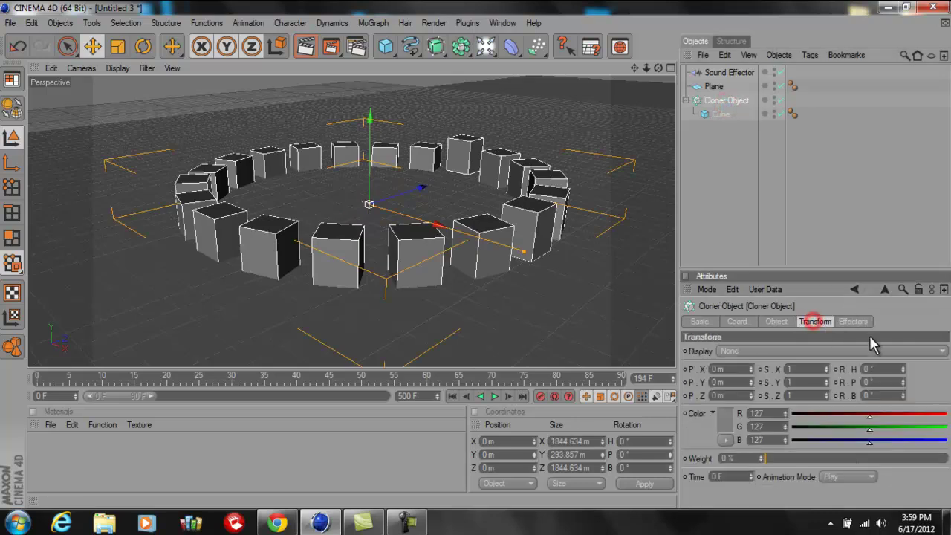
Turn off the Sound effector's Position transform and enable Scale with an S.Y value of 6
left_click(717, 72)
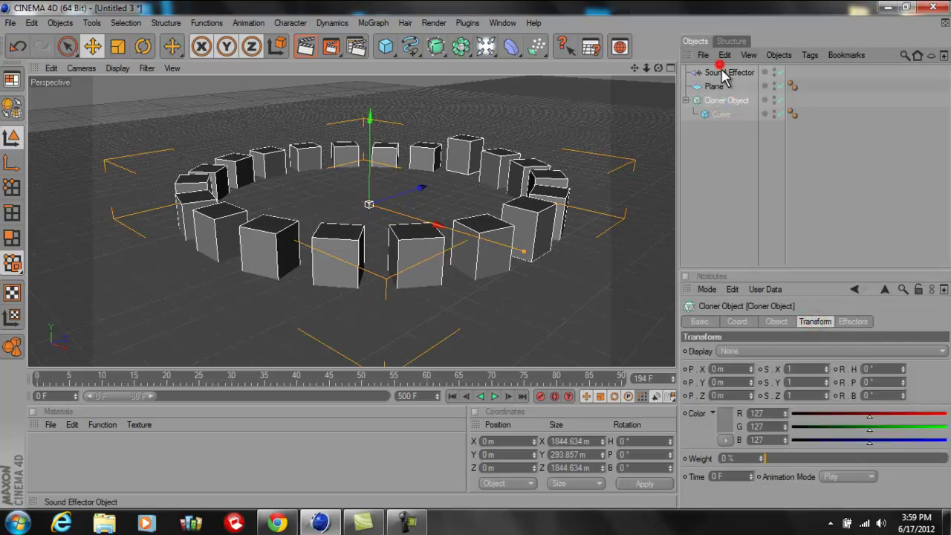
left_click(792, 318)
left_click(817, 321)
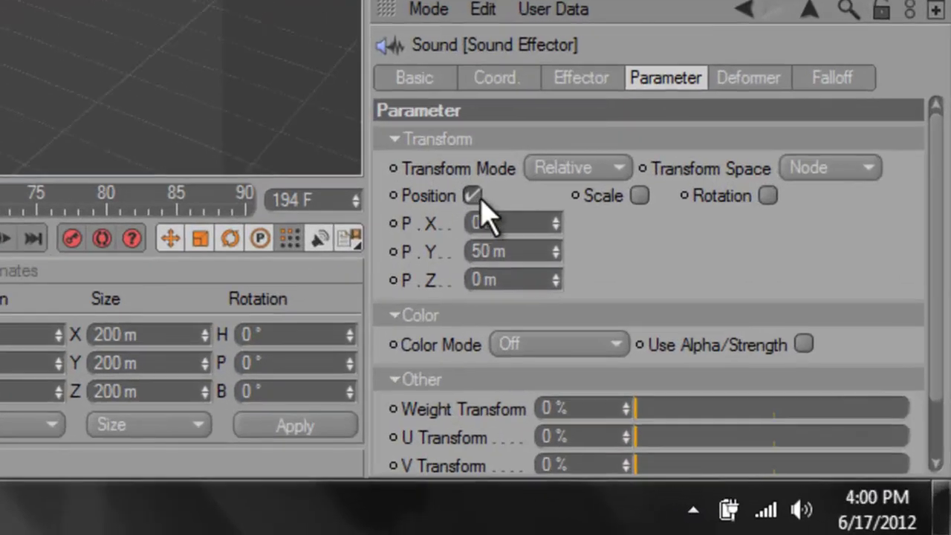
left_click(472, 195)
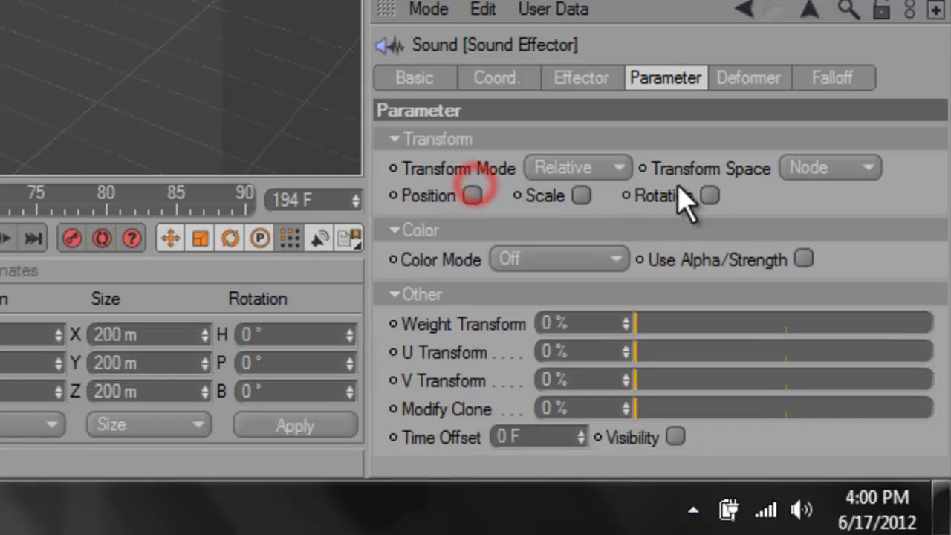
left_click(581, 195)
left_click(676, 251)
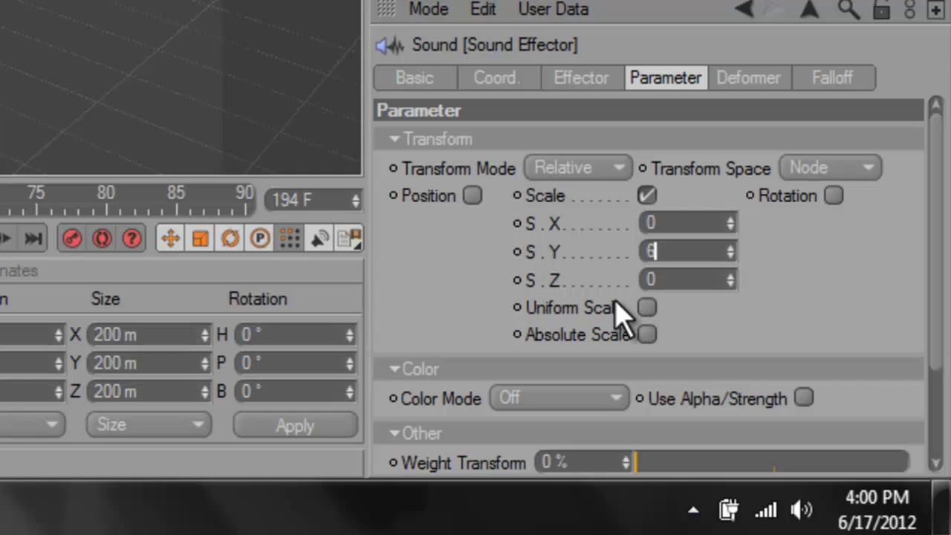
key("Return")
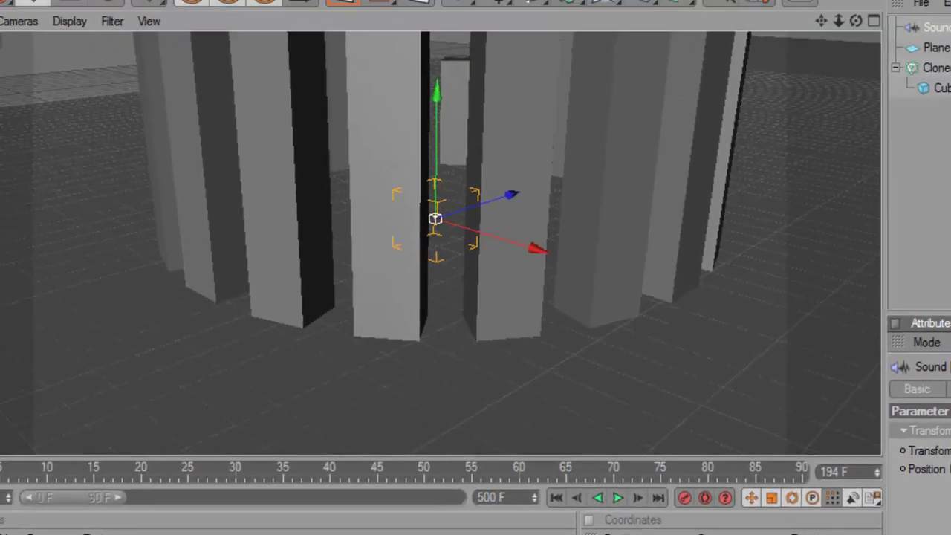
Lower the cloner ring to about -572 m in Y and play the animation to preview the stretched bars
scroll(394, 166, "down", 4)
scroll(412, 167, "up", 3)
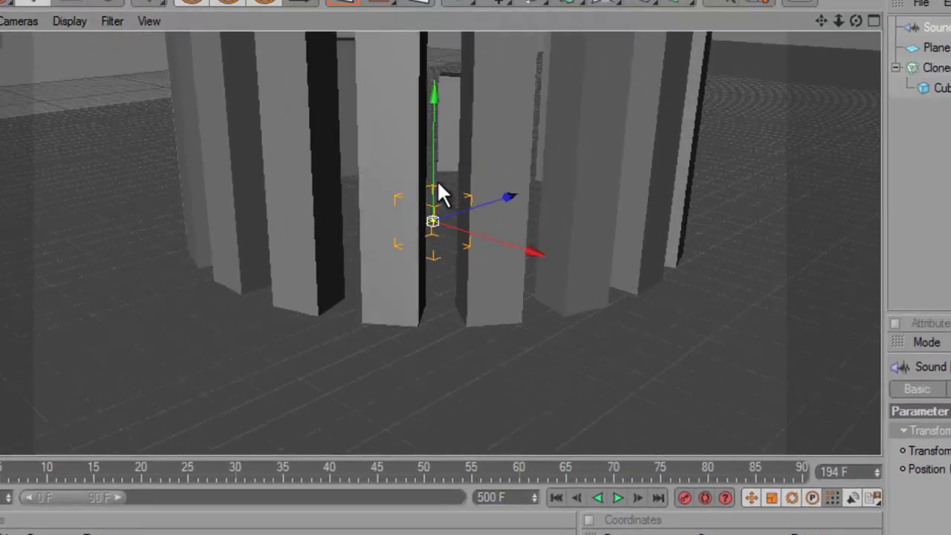
left_click(265, 158)
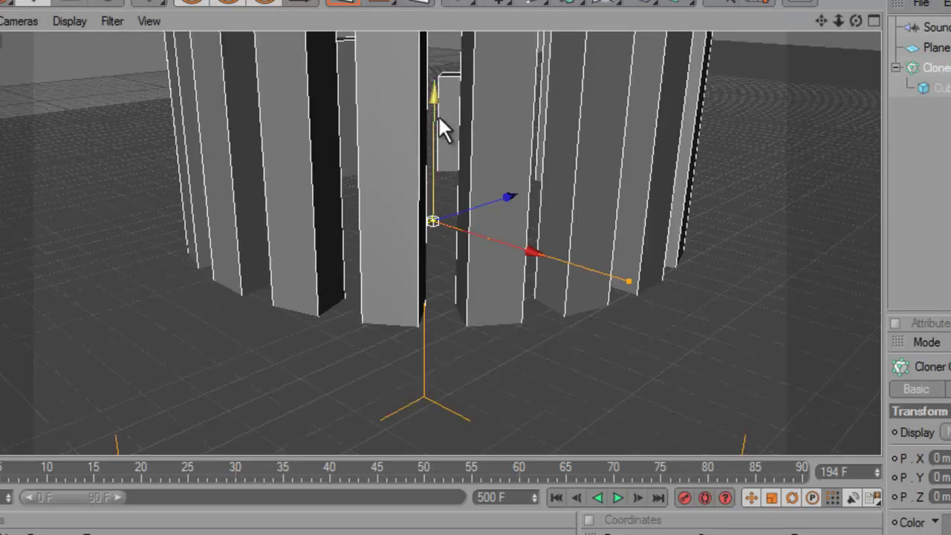
mouse_move(433, 119)
left_mouse_down()
mouse_move(590, 296)
mouse_move(596, 273)
mouse_move(591, 292)
left_mouse_up()
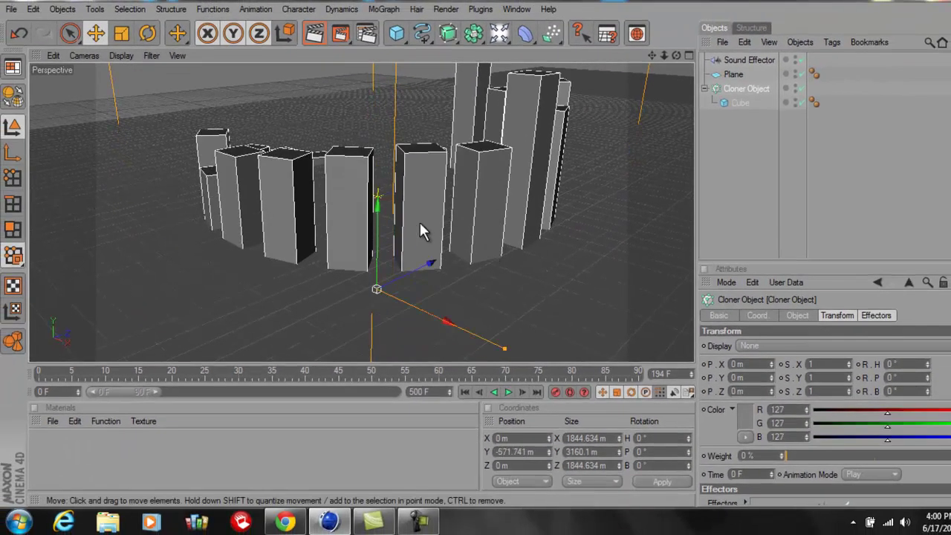
middle_click_drag(420, 223, 489, 249, "alt")
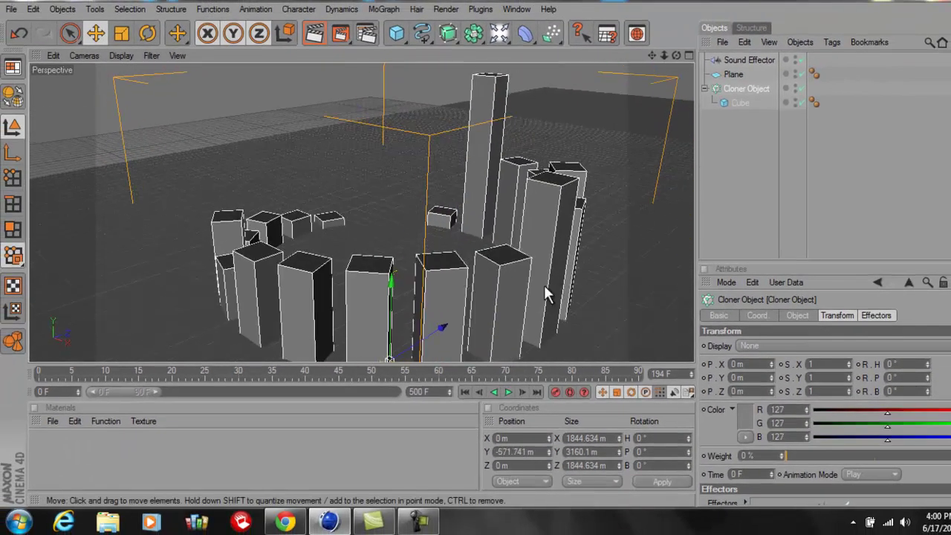
left_click(509, 391)
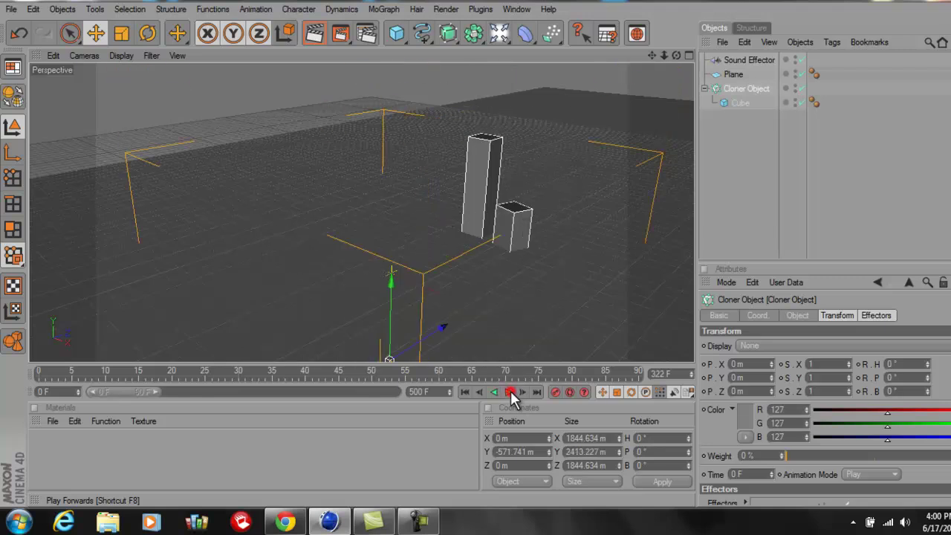
left_click(510, 390)
Raise the cloner ring to about -46 m in Y
left_click(740, 103)
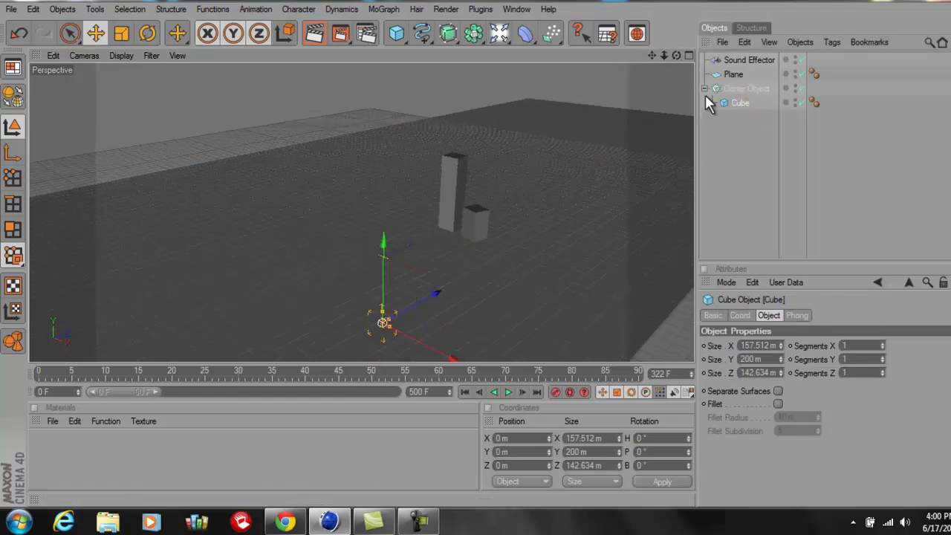
left_click(736, 90)
left_click_drag(378, 260, 492, 269)
Review the Sound effector's scale parameters and the cloner's radial object settings
left_click(752, 61)
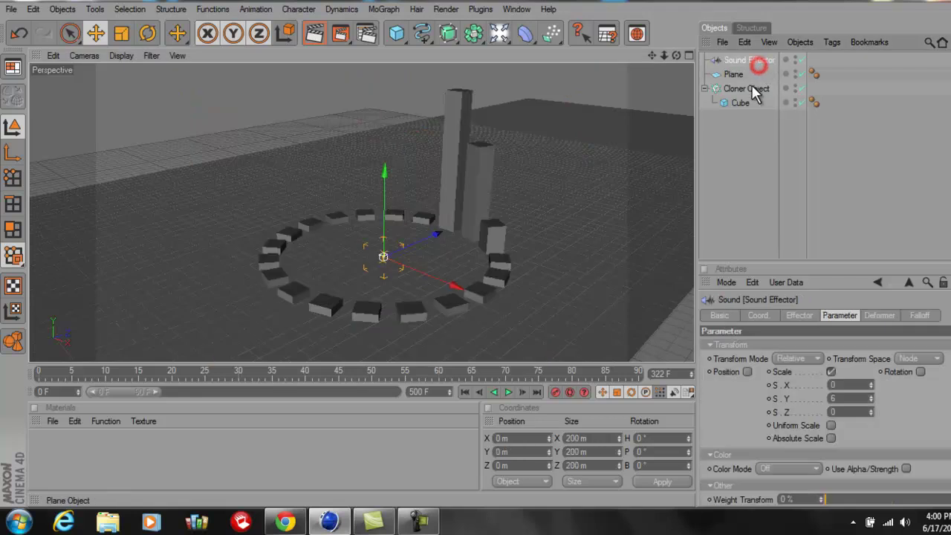
left_click(749, 88)
left_click(756, 315)
left_click(797, 315)
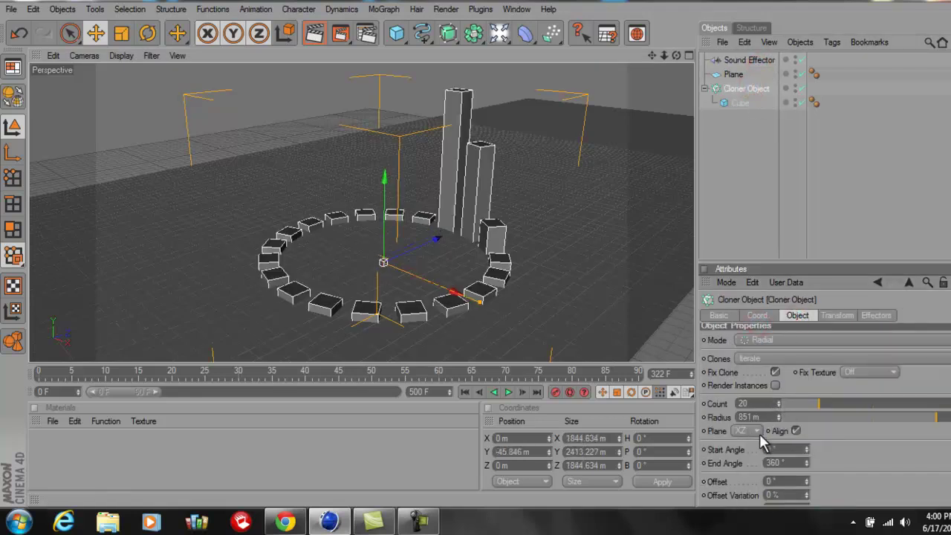
Reduce the Sound effector's strength to 115 %
left_click(736, 61)
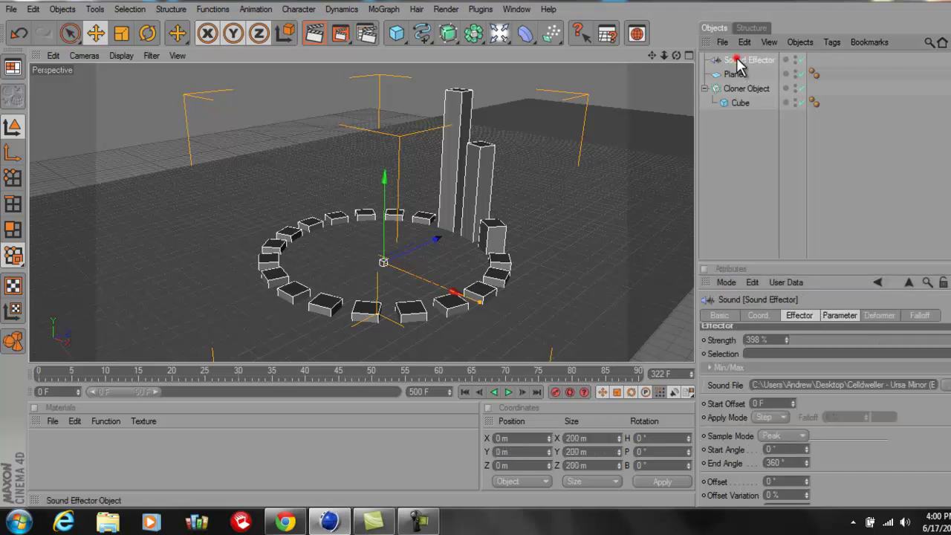
left_click(786, 339)
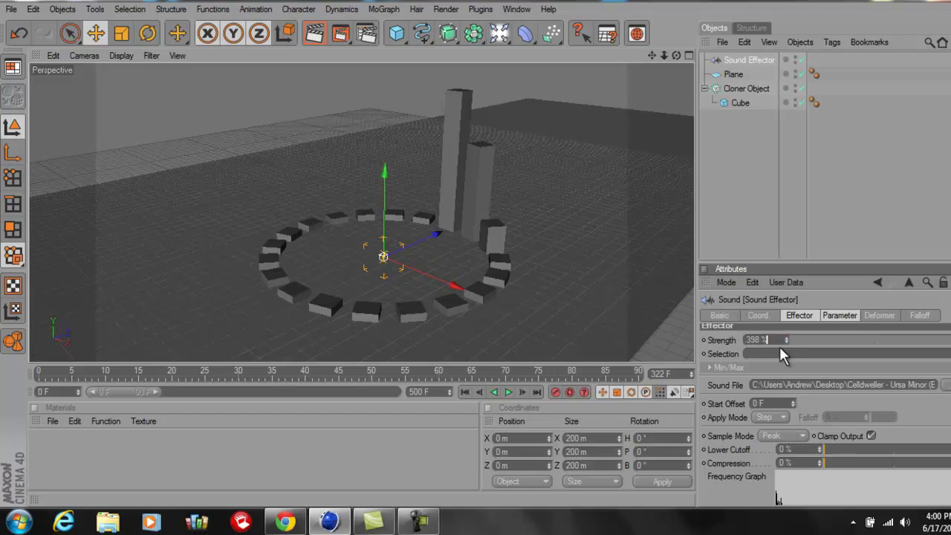
mouse_move(787, 341)
left_mouse_down()
mouse_move(803, 389)
mouse_move(790, 334)
mouse_move(789, 342)
left_mouse_up()
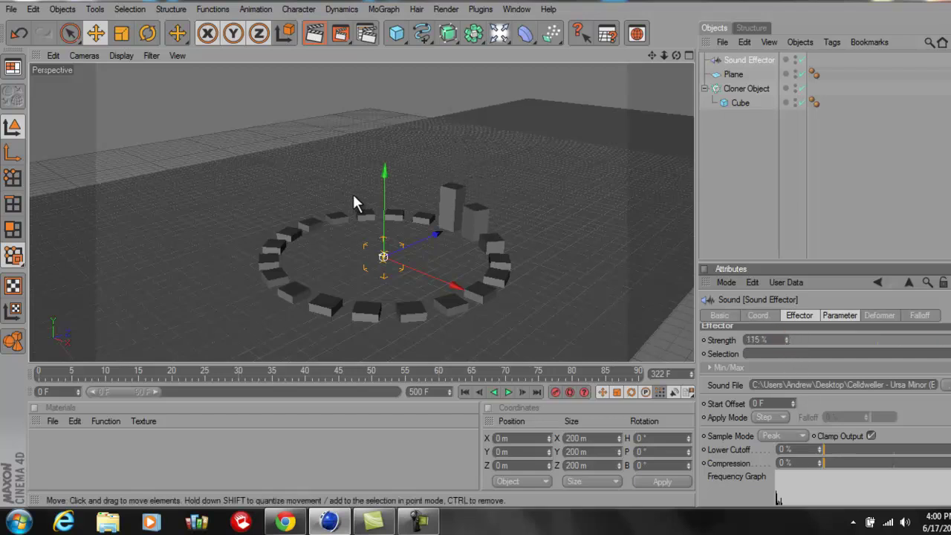
Raise the cloner ring to about 35.5 m in Y and play the animation to preview the bars
left_click_drag(384, 190, 385, 134)
left_click_drag(488, 246, 490, 248)
left_click(496, 281)
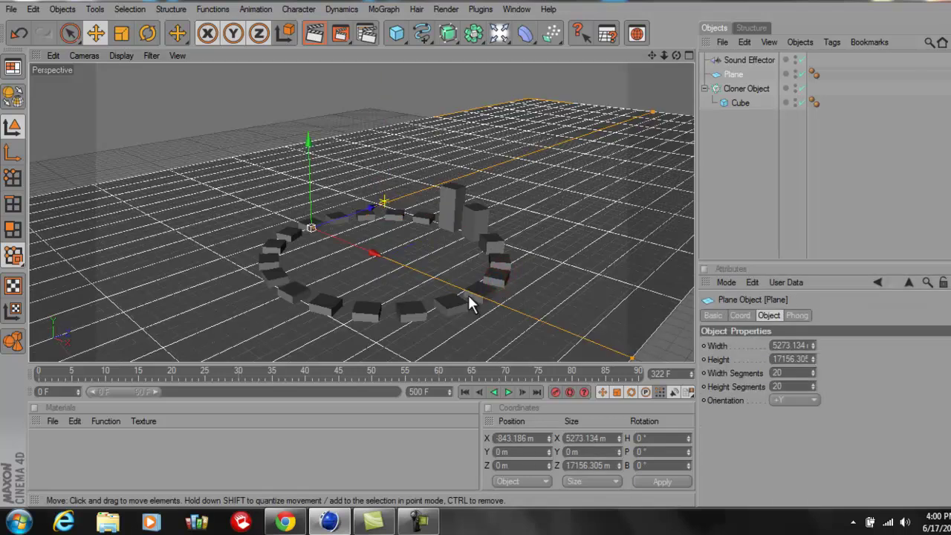
left_click(468, 295)
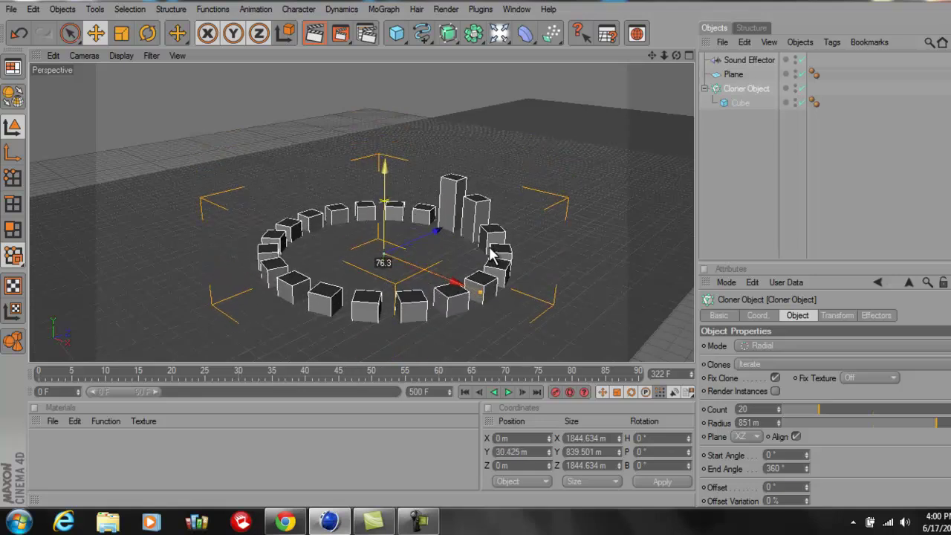
left_click(510, 392)
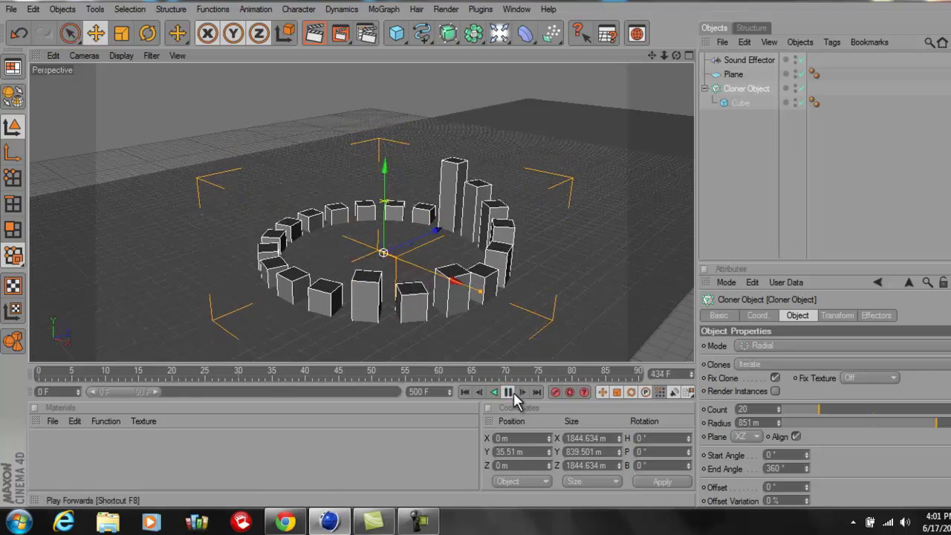
left_click(513, 392)
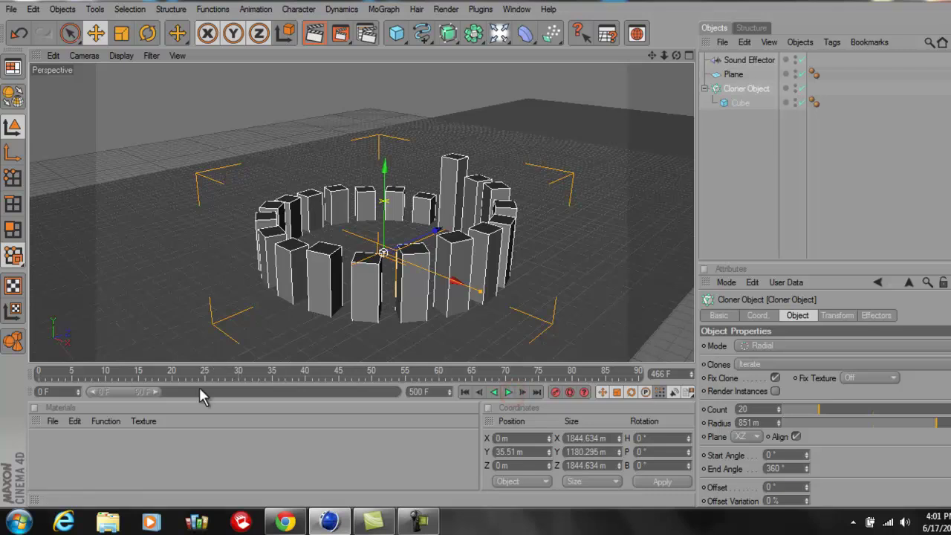
Create a new material and open its Color channel in the Material Editor
left_click(177, 461)
double_click(73, 439)
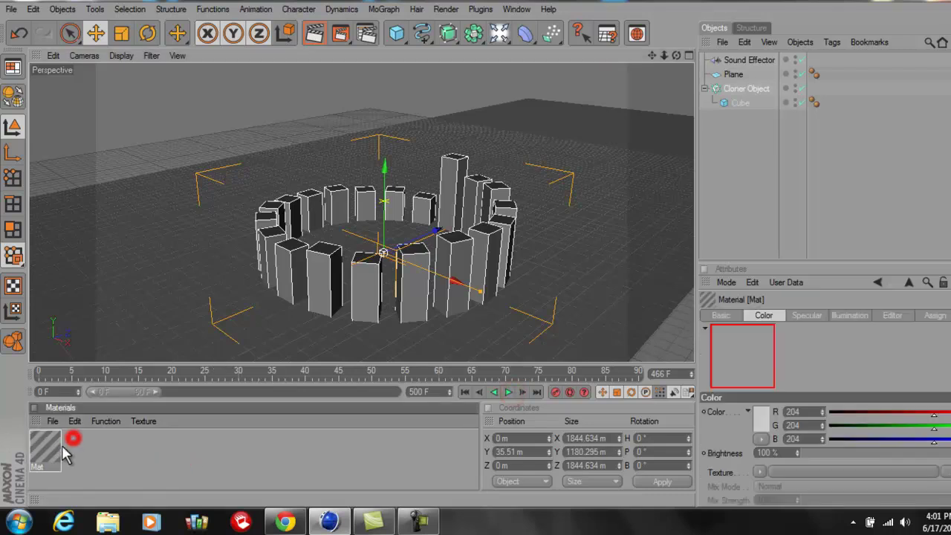
double_click(57, 456)
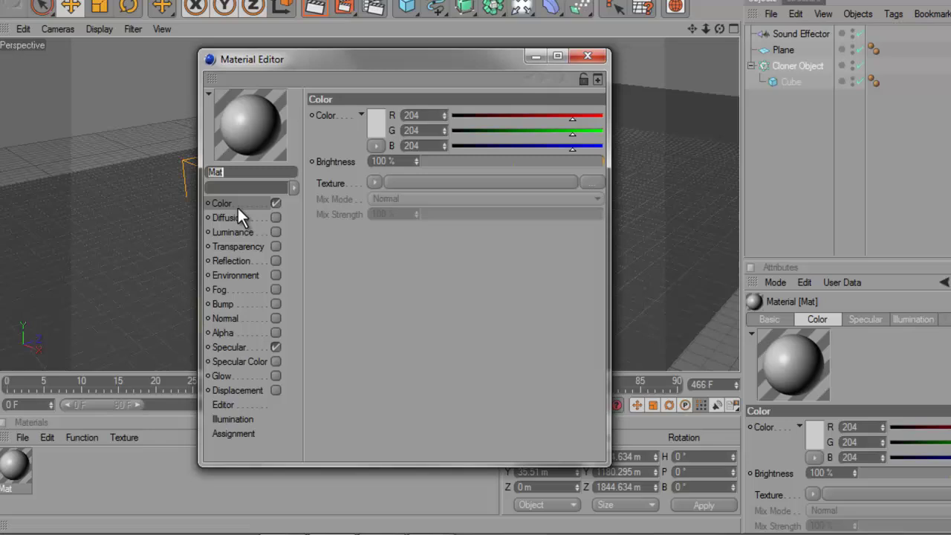
left_click(237, 207)
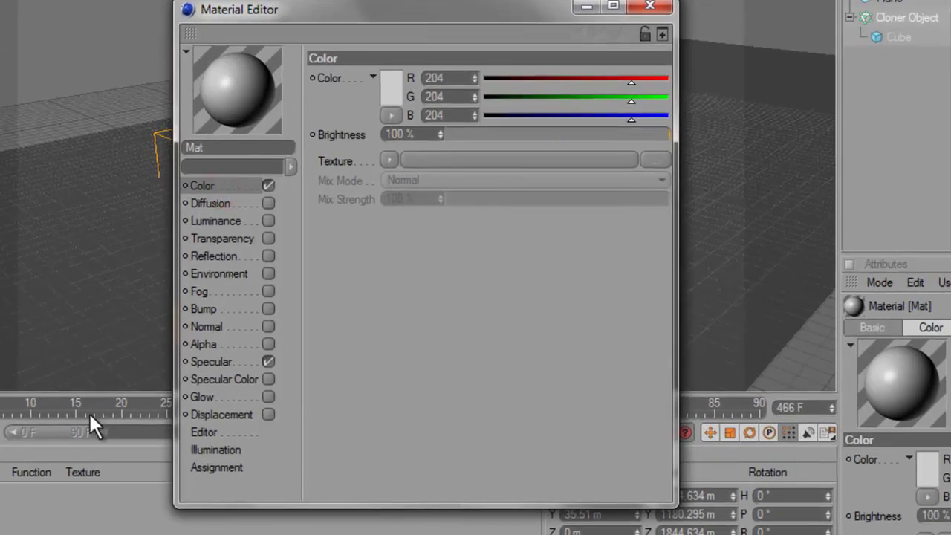
Enable the material's Reflection channel and set its brightness to 6 %
left_click(217, 256)
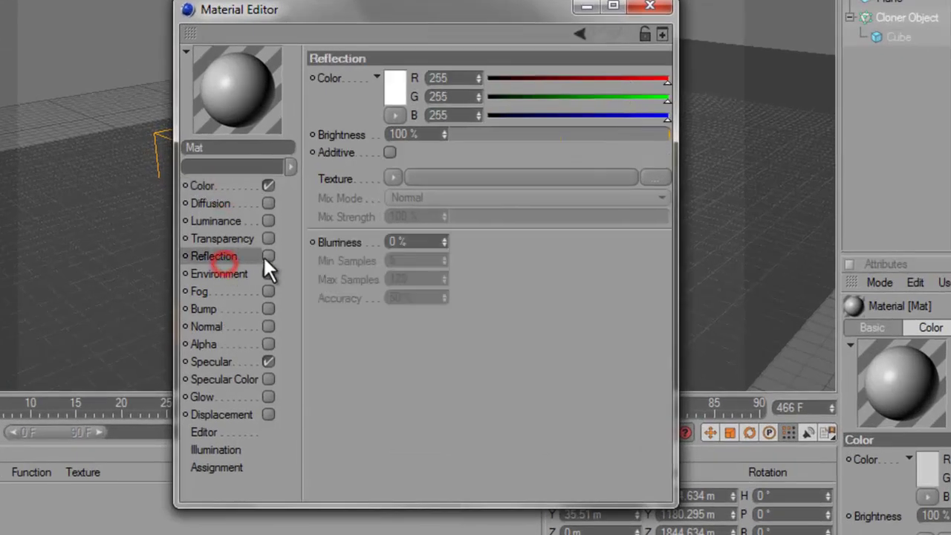
left_click(268, 256)
left_click(217, 187)
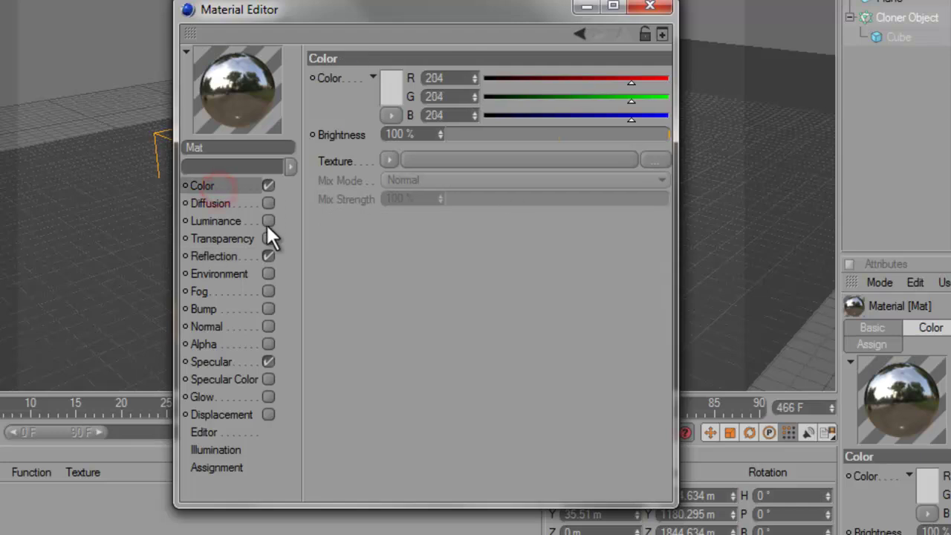
left_click(223, 253)
left_click(464, 133)
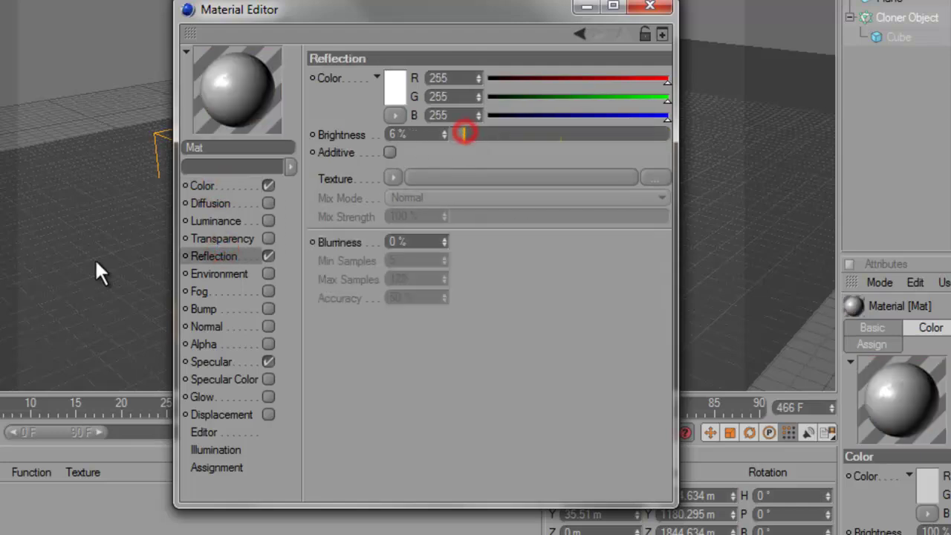
Add a Fresnel texture to the material's reflection with a mix strength of 3 %
left_click(415, 176)
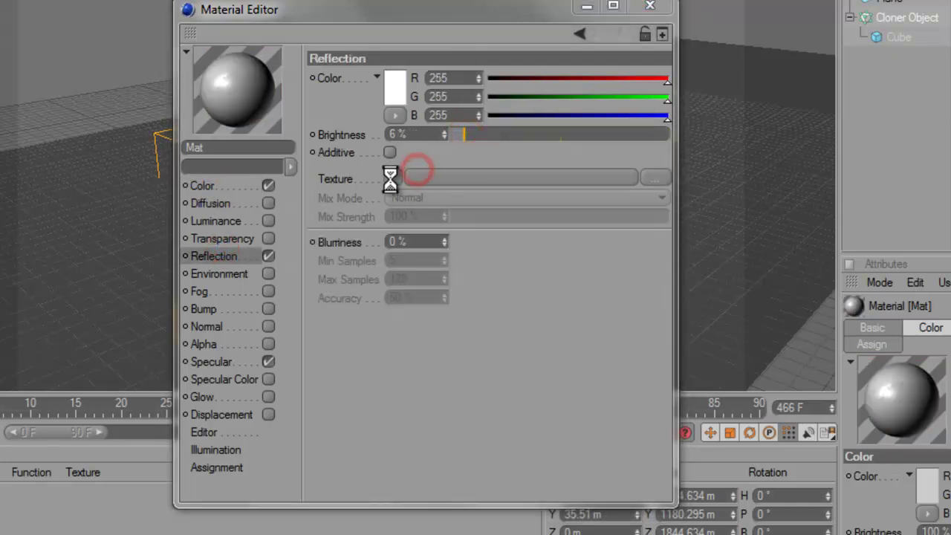
key("Escape")
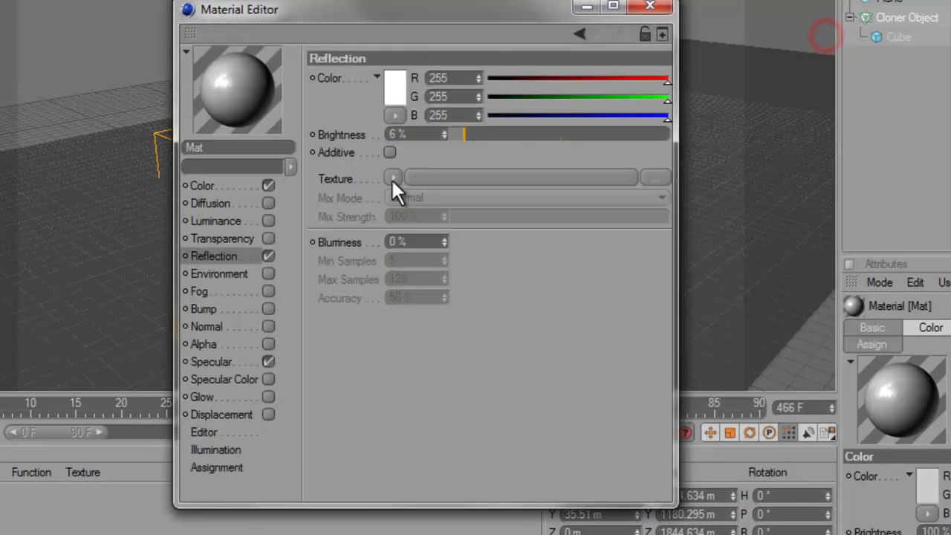
left_click(392, 176)
left_click(430, 338)
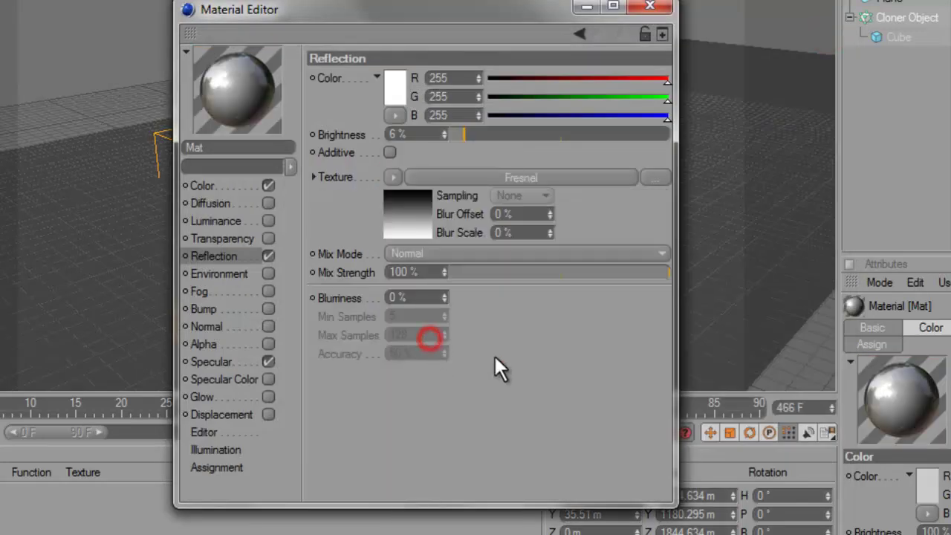
left_click(457, 271)
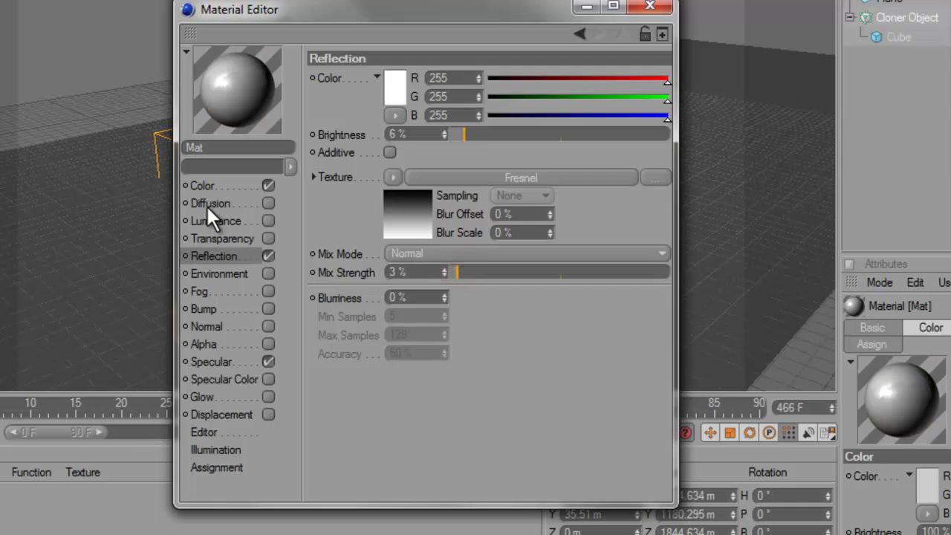
Set the material's color to white (RGB 255, 255, 255) and apply the material to the floor plane
left_click(217, 184)
left_click(393, 81)
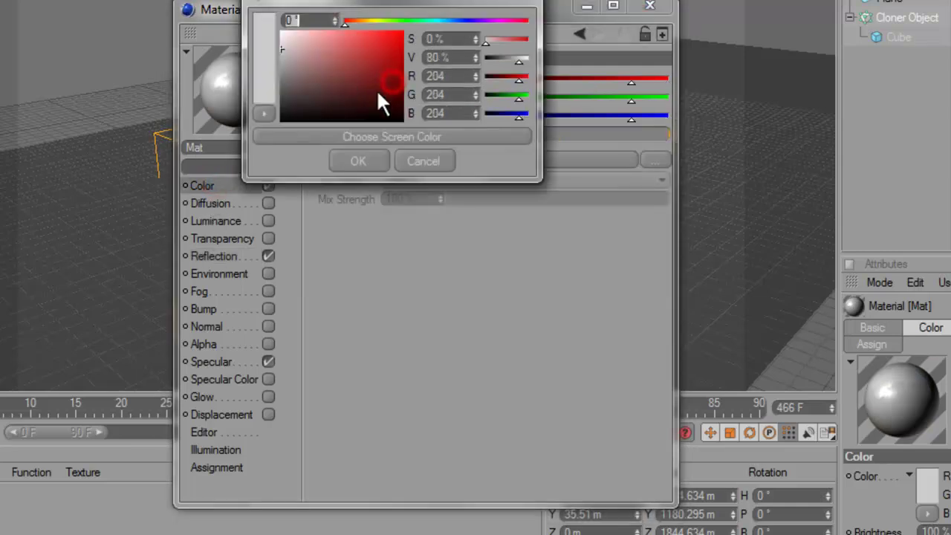
left_click_drag(340, 74, 250, 21)
left_click(355, 156)
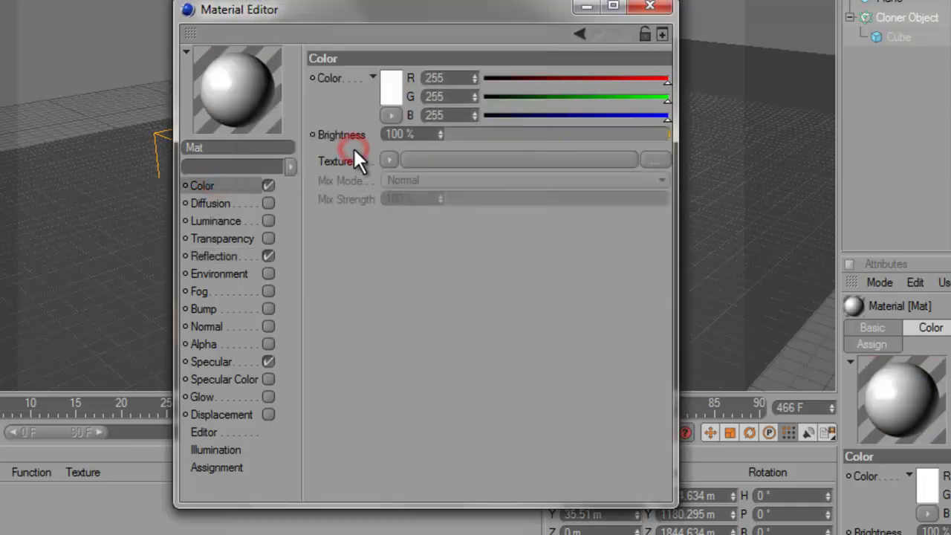
left_click_drag(1, 501, 93, 367)
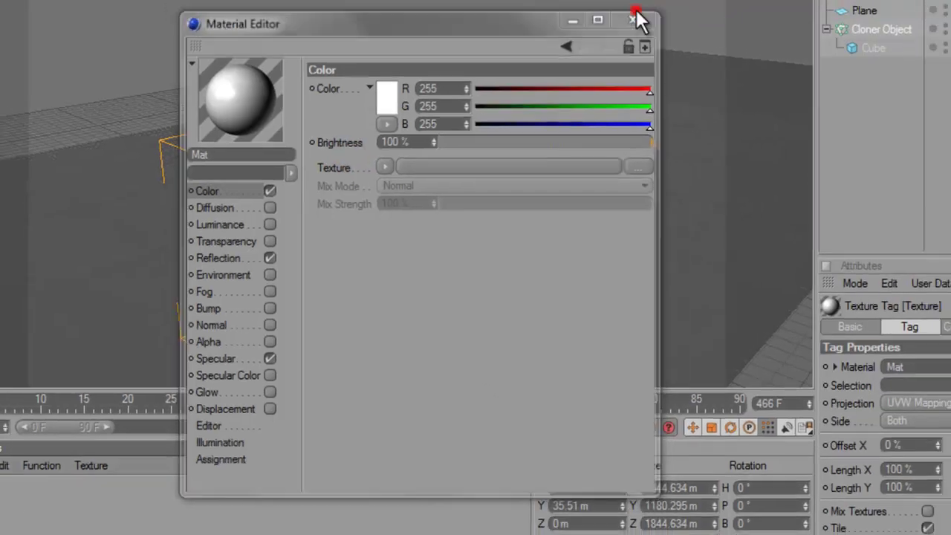
left_click(649, 7)
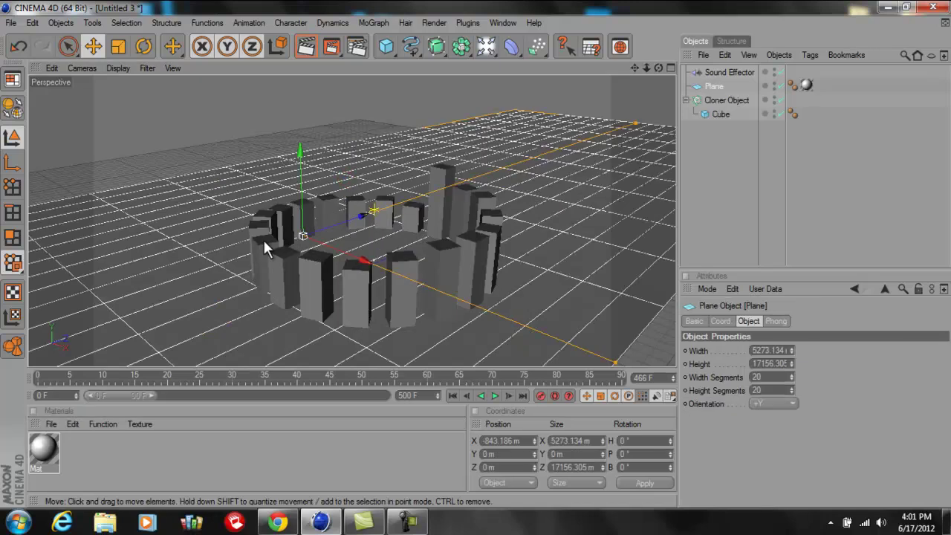
Duplicate the floor plane and rotate the copy to a 90° bank so it stands upright as a wall
key("ctrl+v")
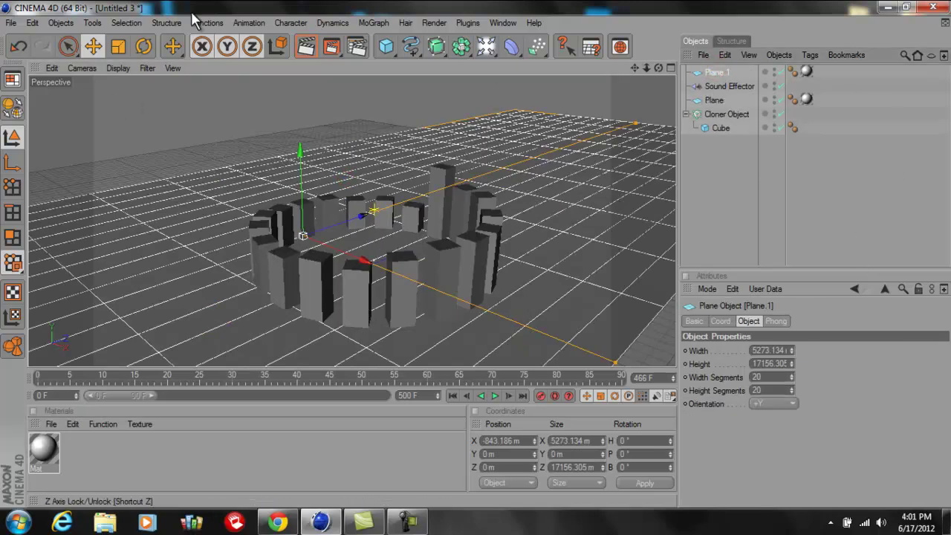
left_click(143, 46)
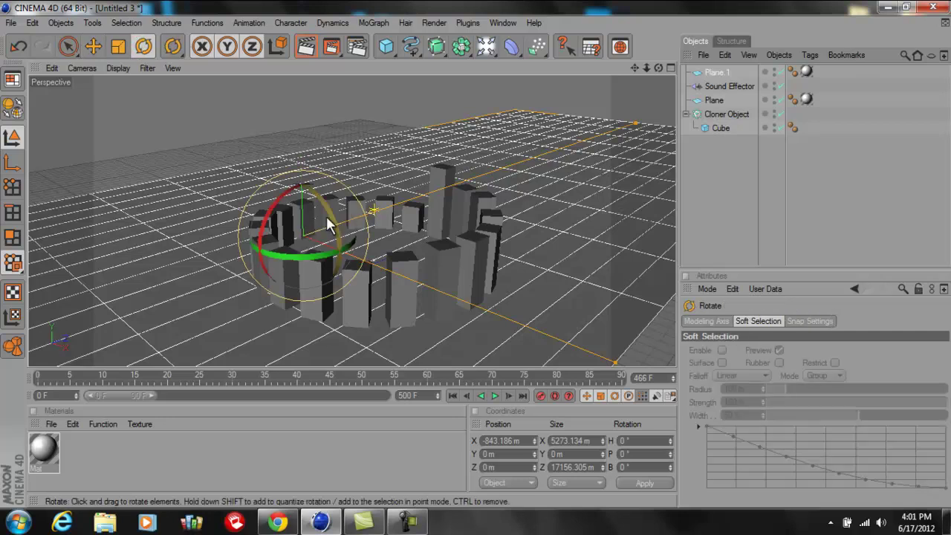
left_click_drag(327, 218, 382, 399)
Move the upright plane back behind the ring of cubes to about -2102 m in X
left_click(93, 46)
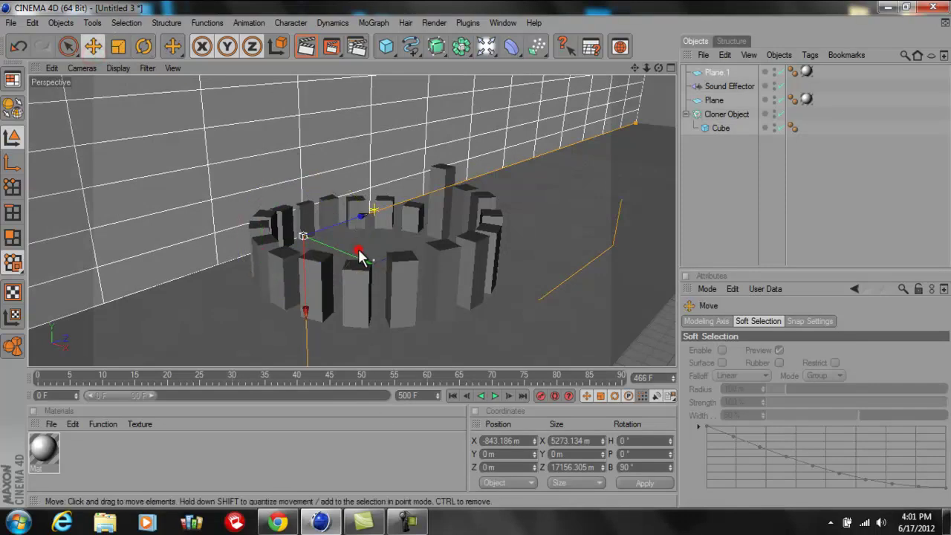
left_click(360, 258)
left_click(232, 180)
left_click_drag(341, 254, 263, 223)
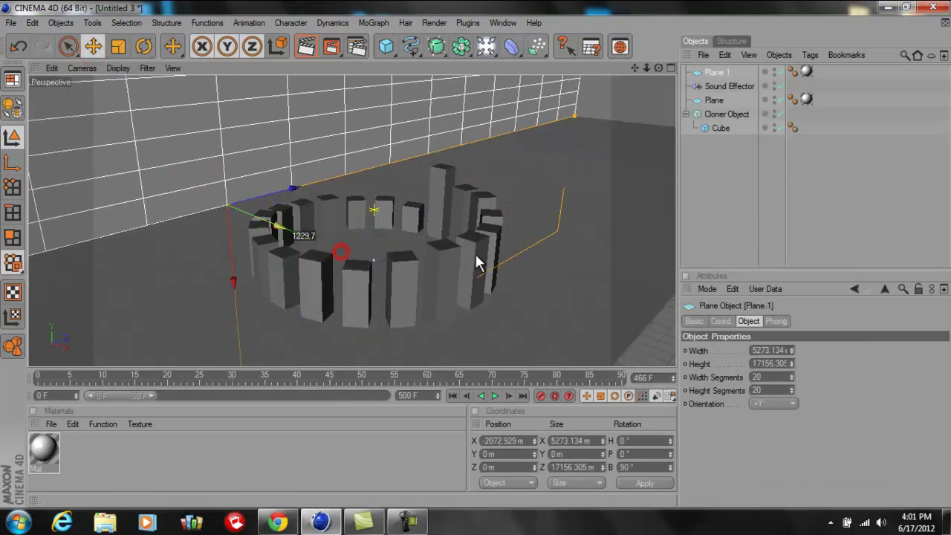
left_click(414, 123)
Duplicate the wall plane and rotate the copy to a heading of -90° to form a perpendicular second wall
key("ctrl+c")
key("ctrl+v")
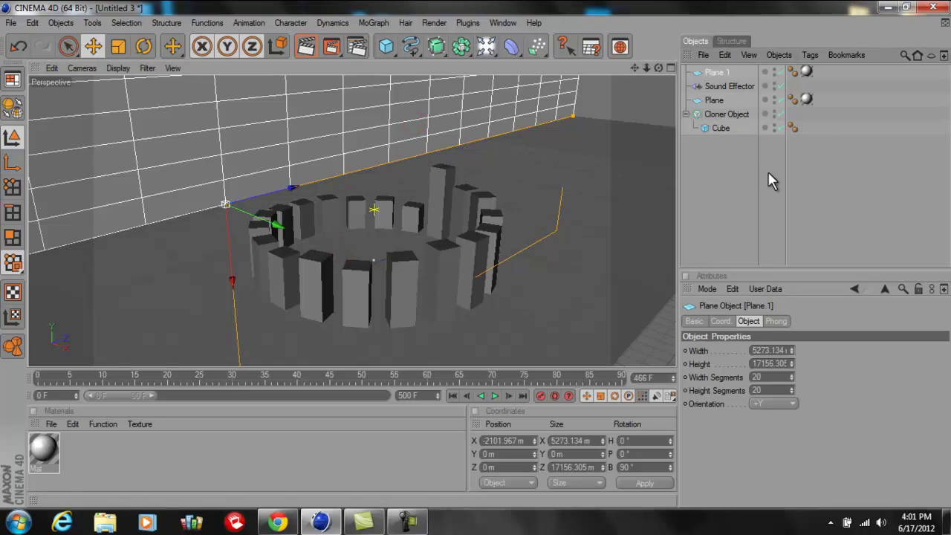
left_click(144, 46)
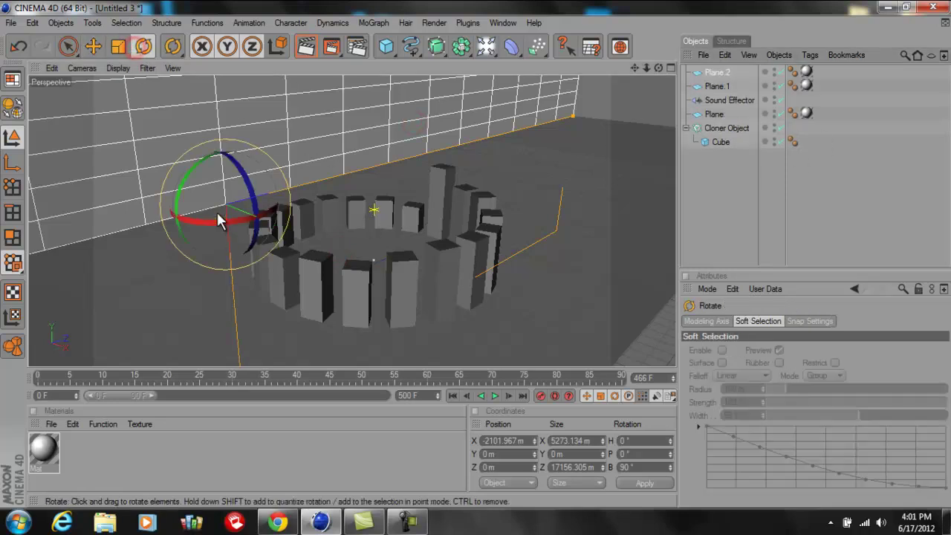
left_click_drag(236, 217, 114, 214)
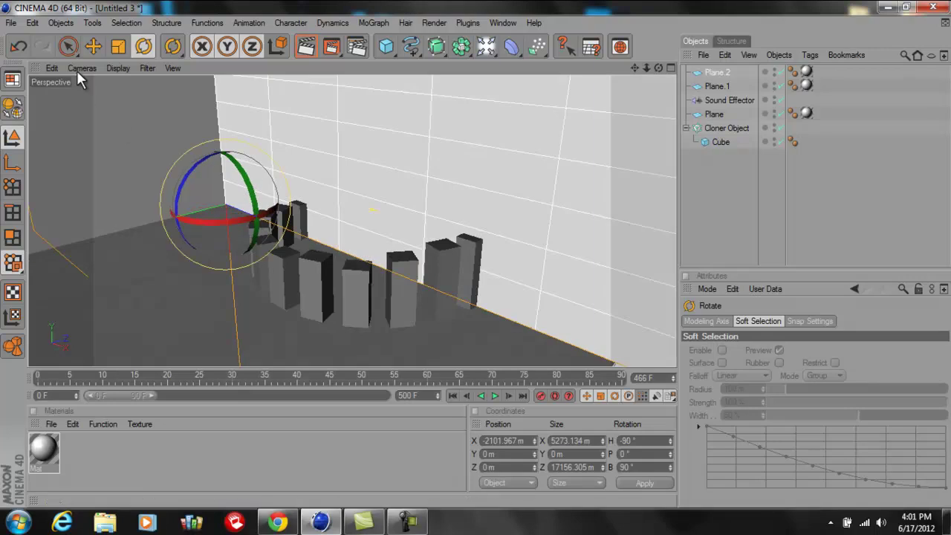
Move the second wall behind the ring to about X -1725 m, Y 34 m and Z 1935 m, forming a corner
left_click(93, 46)
left_click_drag(184, 226, 253, 208)
left_click_drag(484, 255, 478, 254)
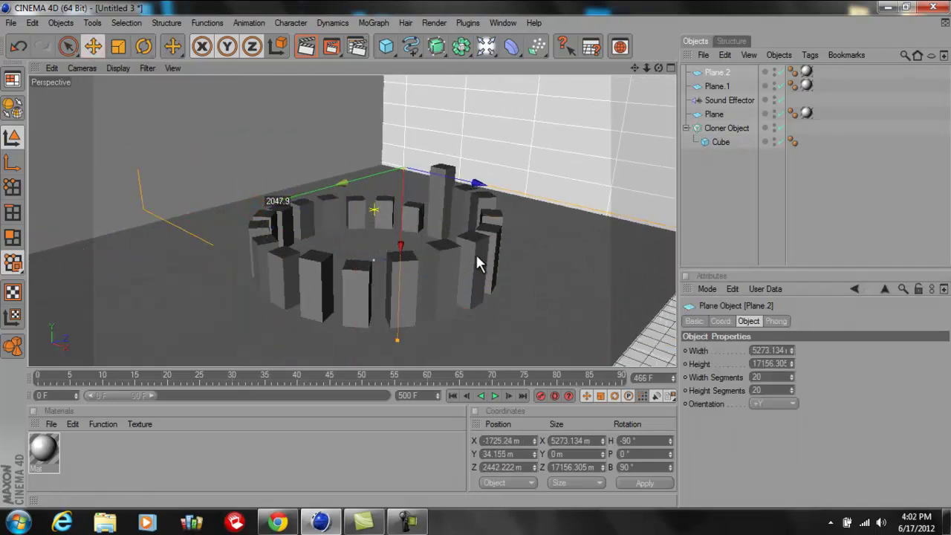
left_click_drag(470, 264, 477, 256)
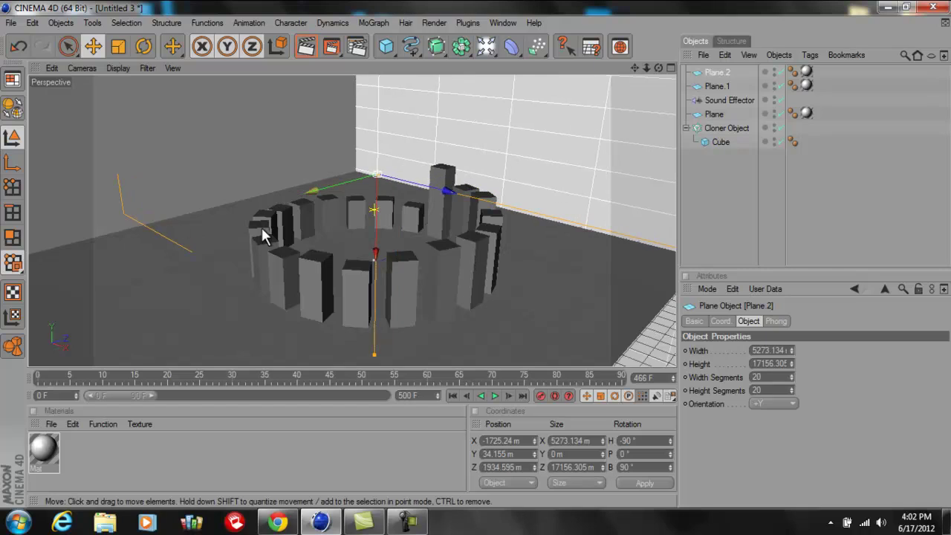
Create a second material and open it in the Material Editor
middle_click_drag(168, 219, 168, 243, "alt")
scroll(475, 254, "down", 3)
scroll(475, 256, "up", 4)
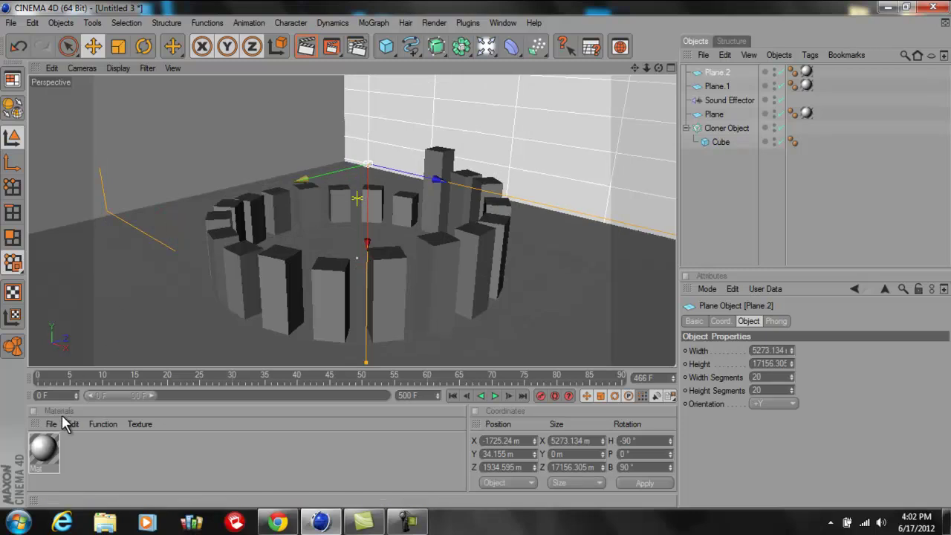
left_click_drag(49, 446, 201, 119)
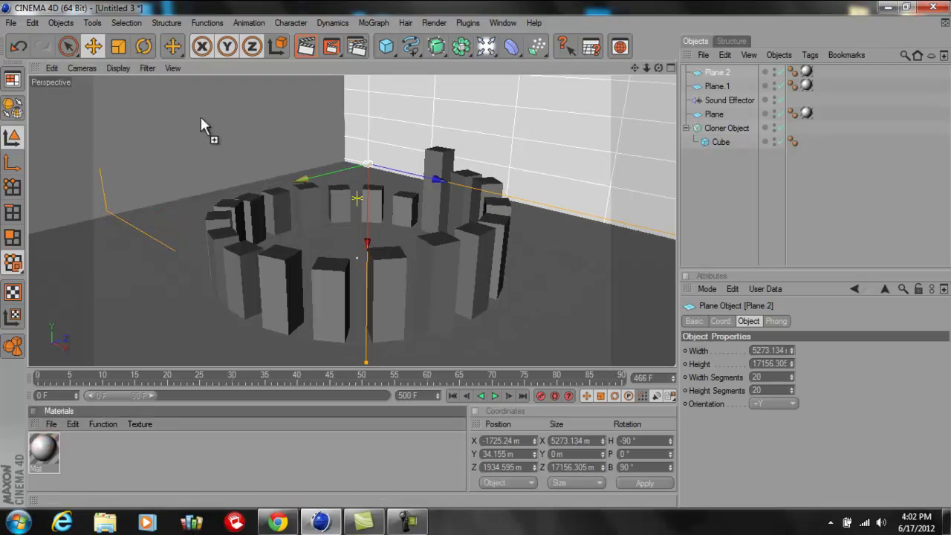
left_click(120, 399)
double_click(106, 459)
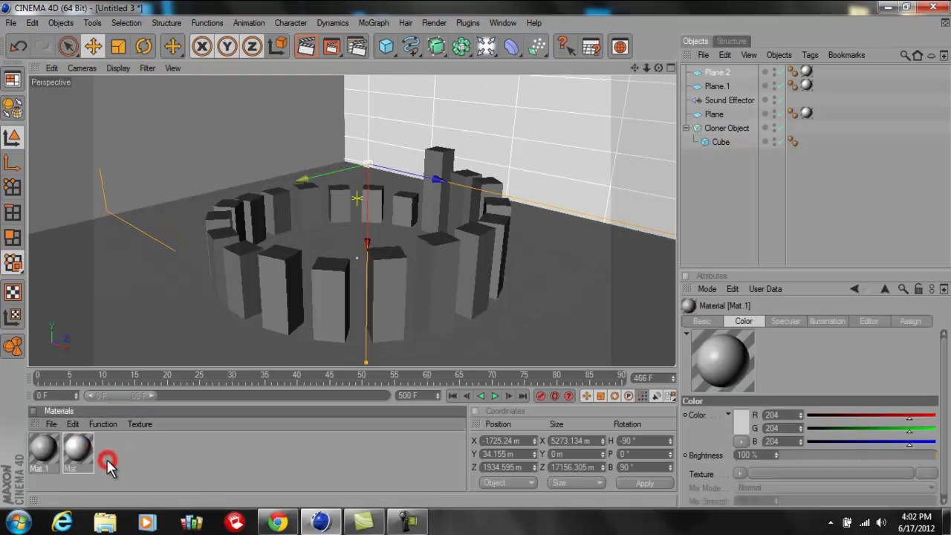
double_click(38, 445)
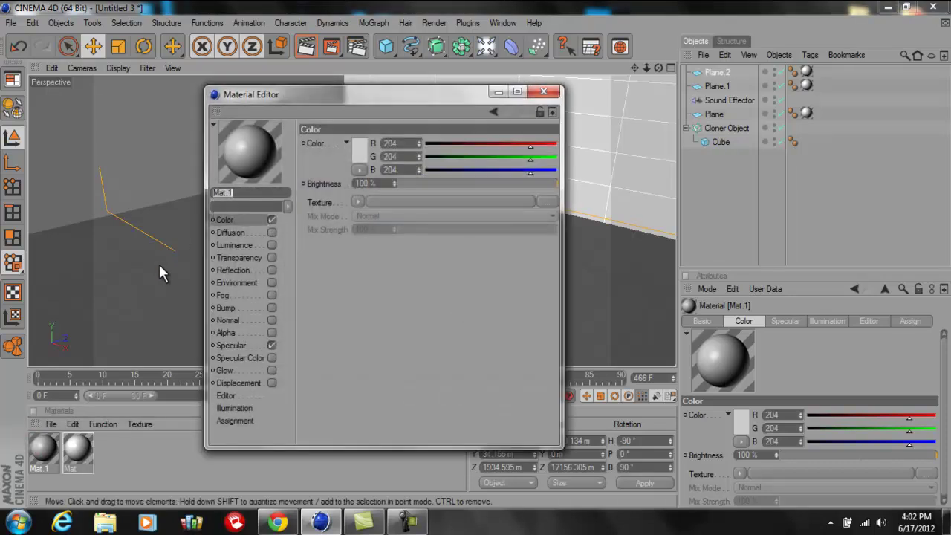
Enable the second material's Reflection channel and set its brightness to 8 %
left_click(253, 269)
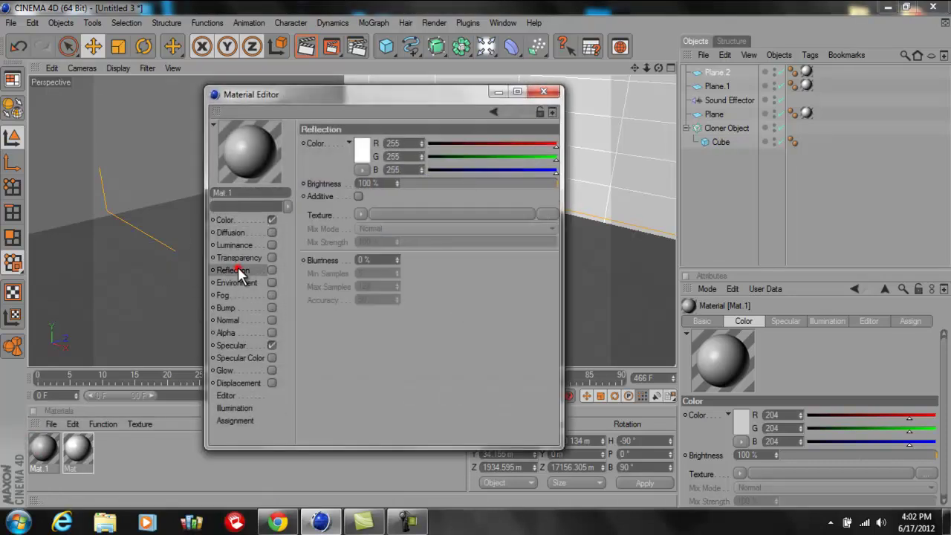
left_click(272, 270)
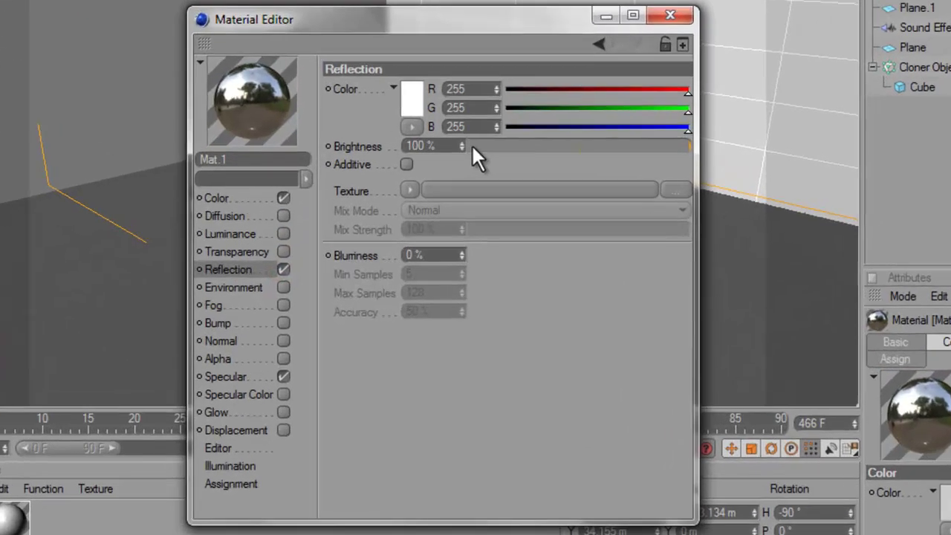
left_click(410, 184)
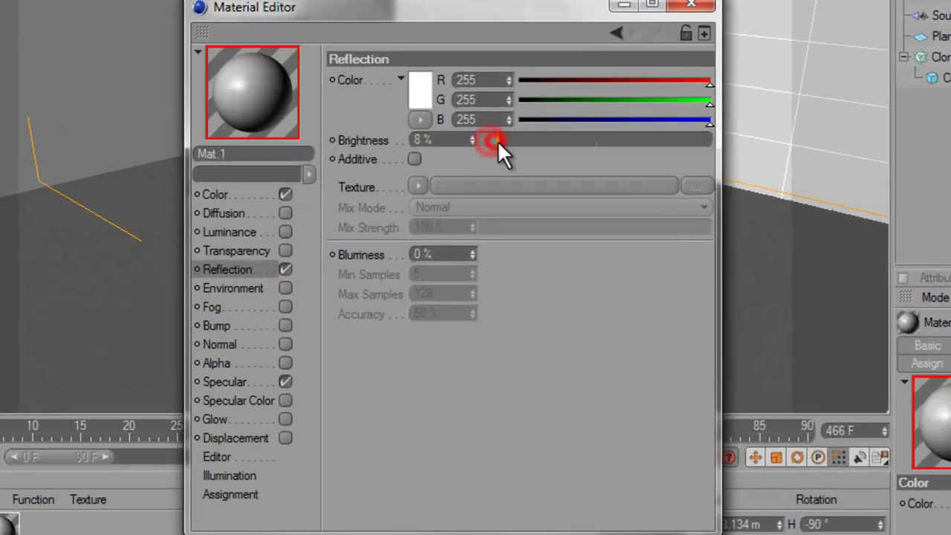
Add a Fresnel texture to the second material's reflection with a mix strength of 10 %
left_click(419, 186)
left_click(450, 367)
left_click_drag(482, 286, 508, 289)
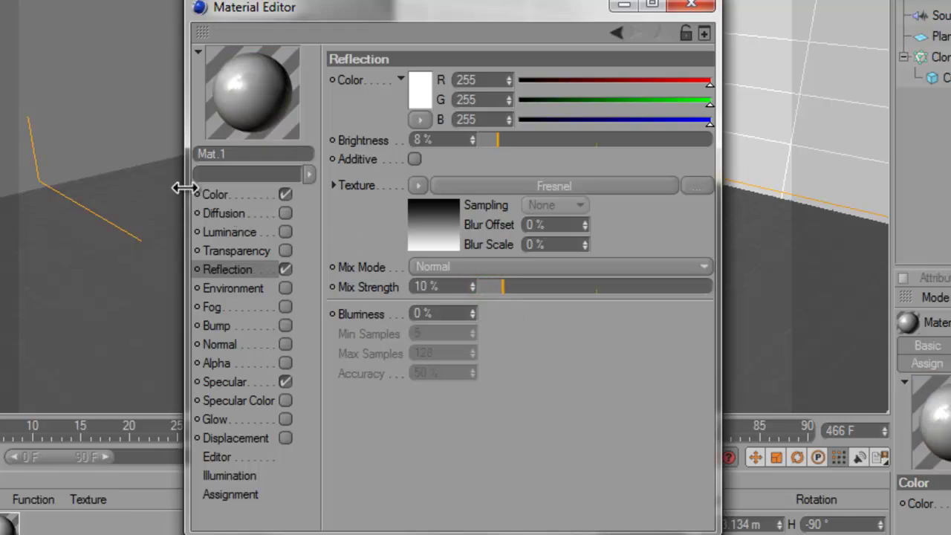
Set the second material's color to bright blue (RGB 0, 131, 255) and apply it to the cloner of cubes
left_click(214, 194)
left_click(417, 104)
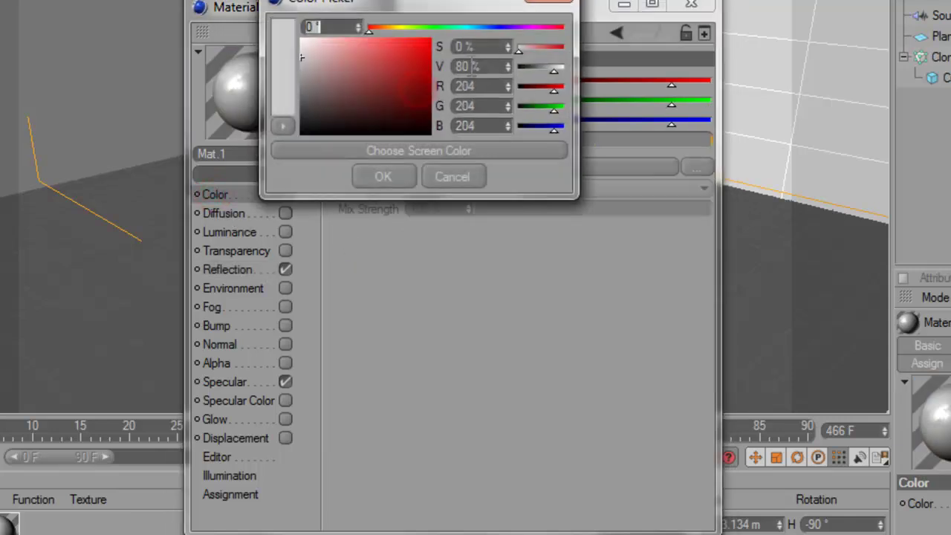
left_click(479, 26)
left_click(435, 28)
left_click(481, 27)
left_click_drag(414, 38, 441, 37)
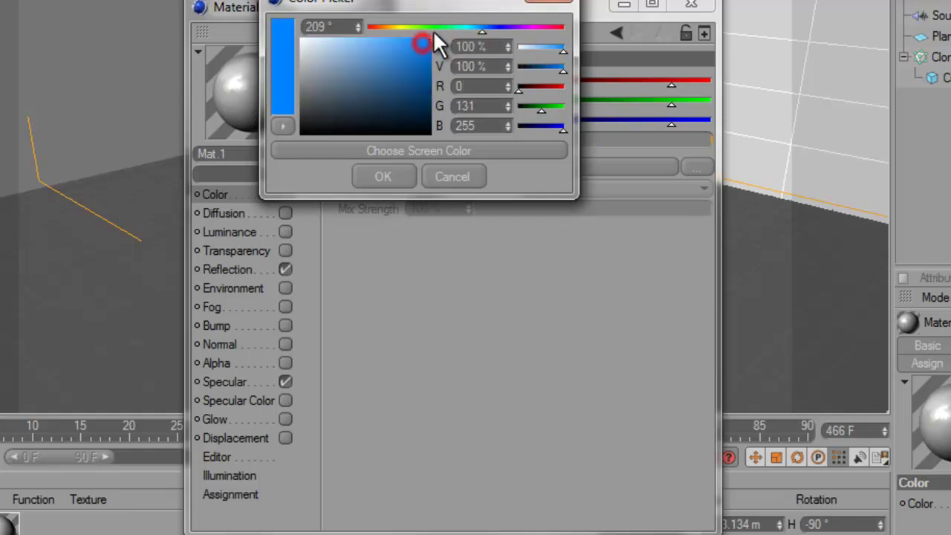
left_click(395, 181)
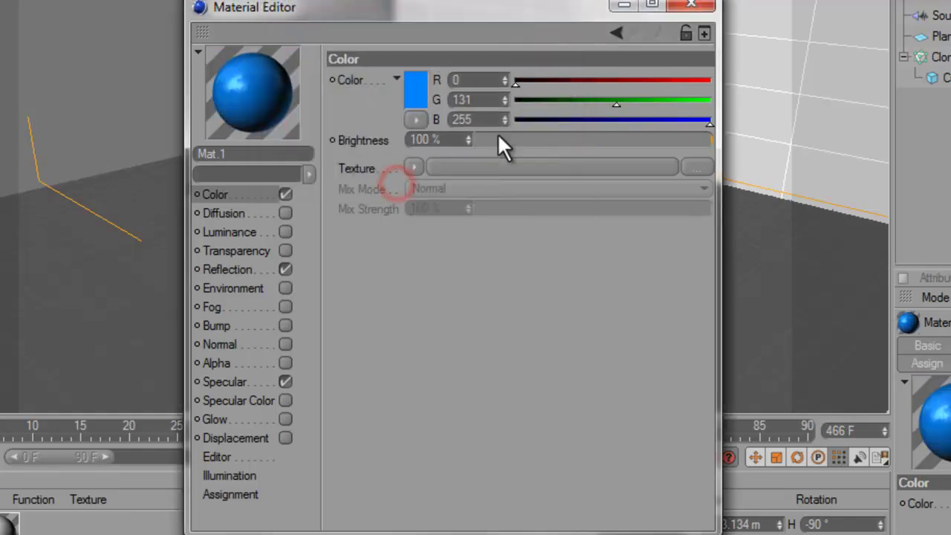
left_click(698, 5)
left_click_drag(11, 520, 229, 344)
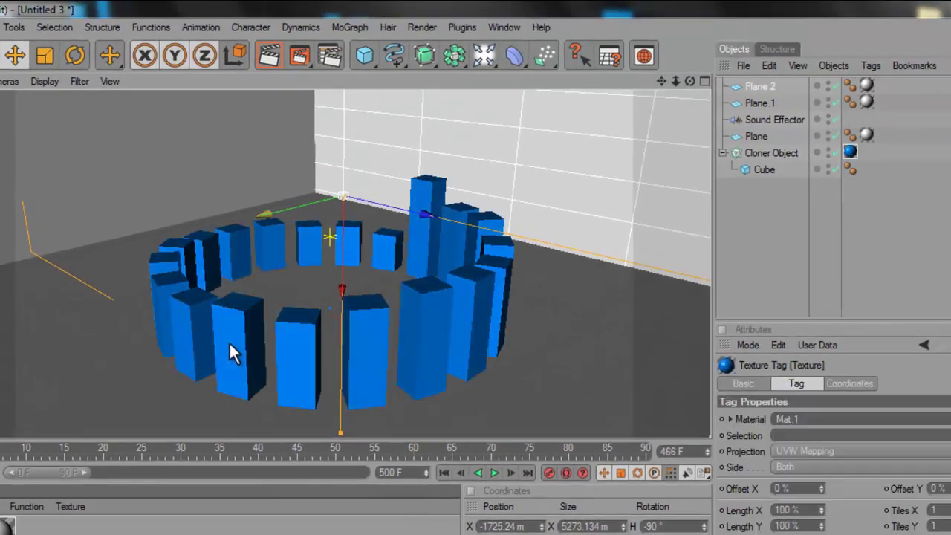
Add an omni light, raise it about 375 m above the ring's center, and render a preview of the view
left_click(485, 56)
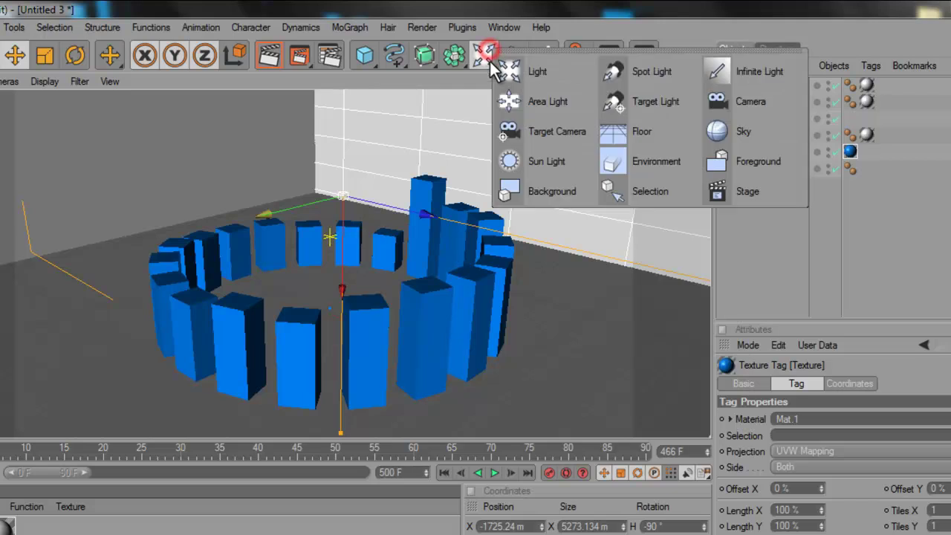
left_click(550, 75)
left_click_drag(473, 302, 472, 305)
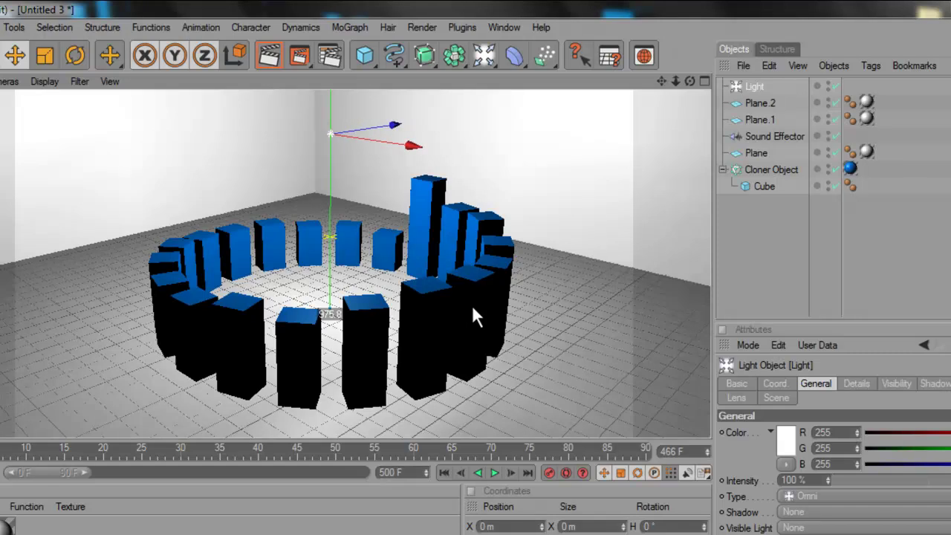
left_click(269, 54)
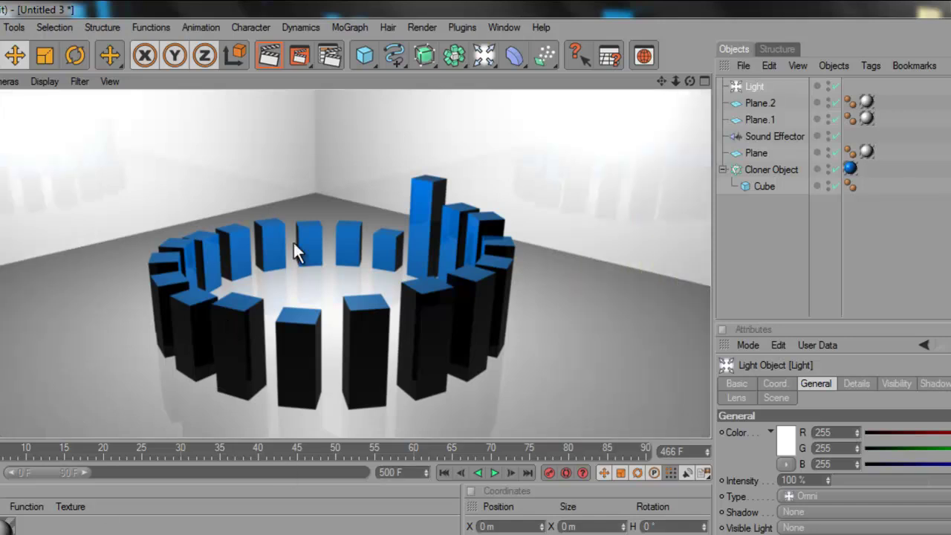
Lower the light to near the height of the rear cubes at the ring's center and render the view again
left_click(752, 87)
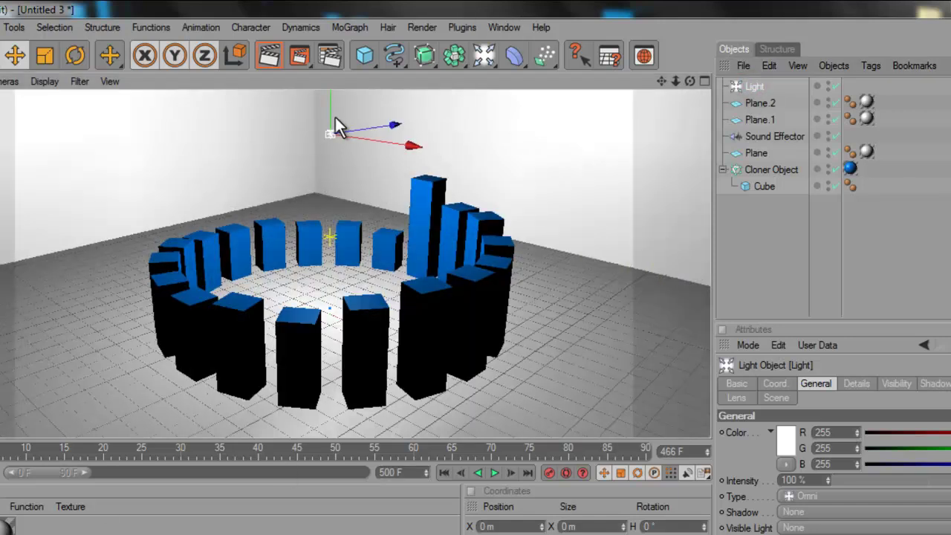
left_click_drag(335, 111, 335, 223)
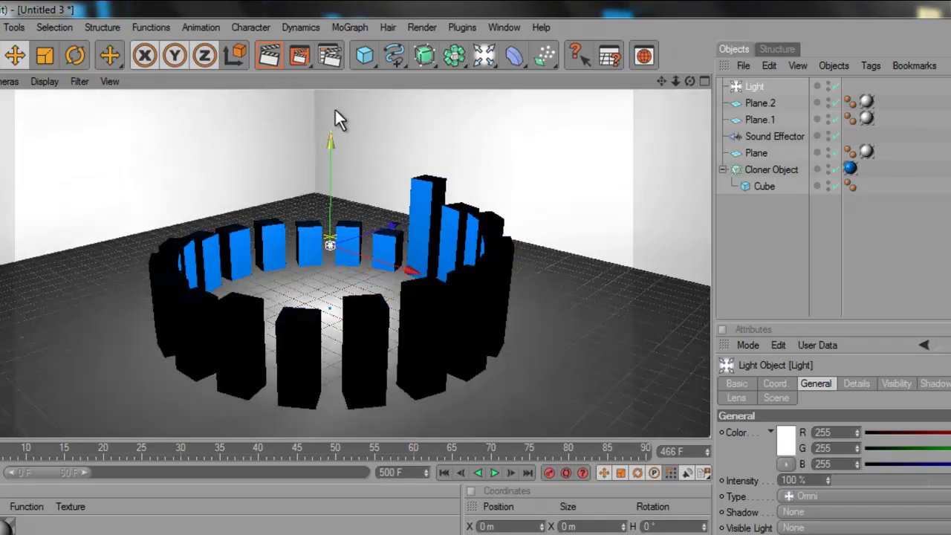
left_click(266, 57)
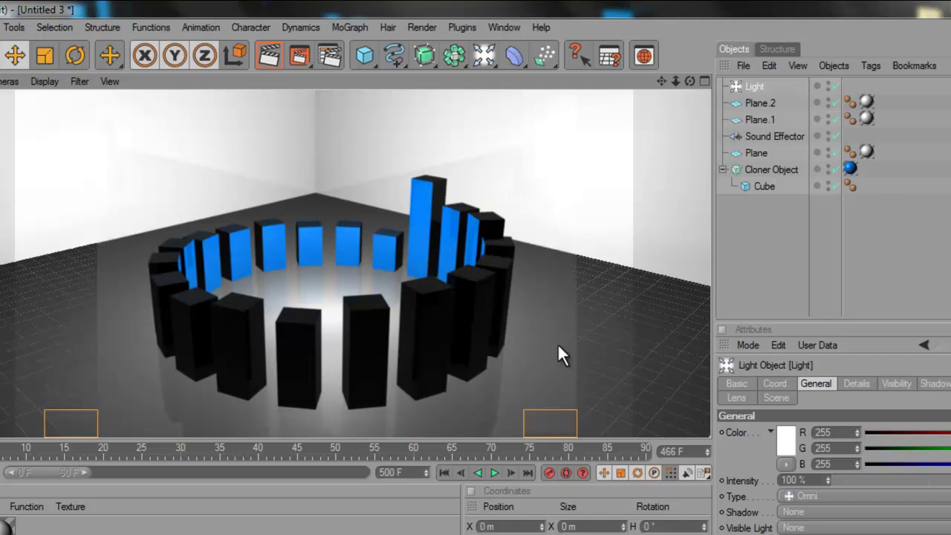
left_click(756, 85)
Darken the floor-and-wall material by setting its color brightness to 38 %, and render a preview of the view
left_click(8, 526)
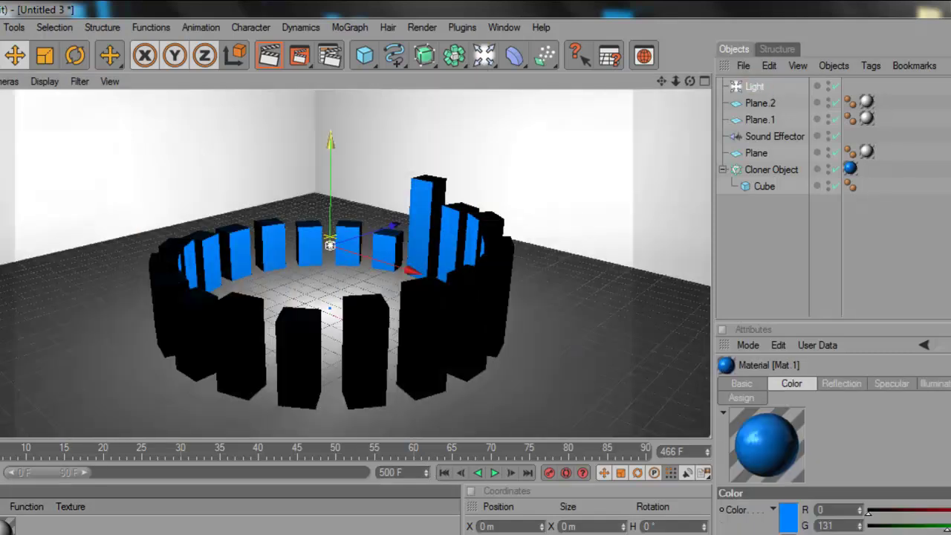
double_click(44, 526)
double_click(11, 526)
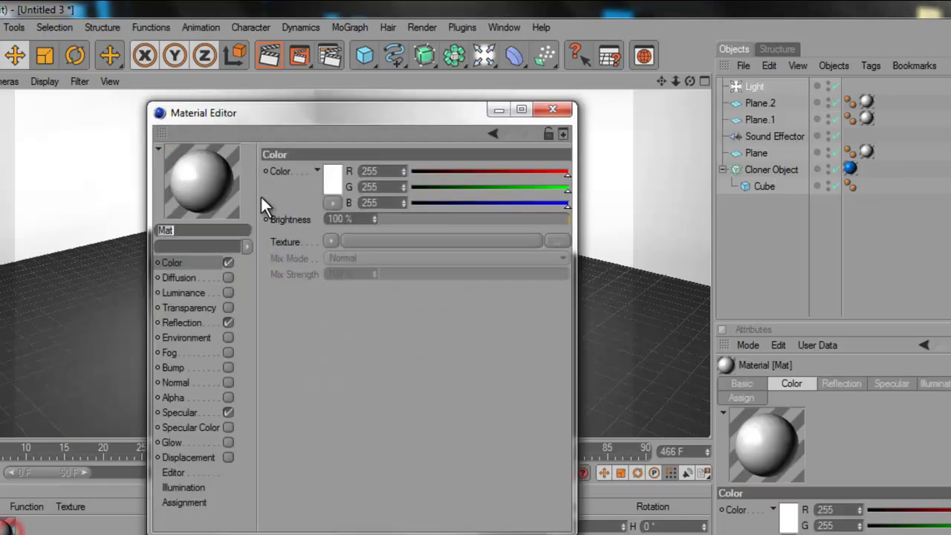
left_click(178, 274)
left_click(184, 323)
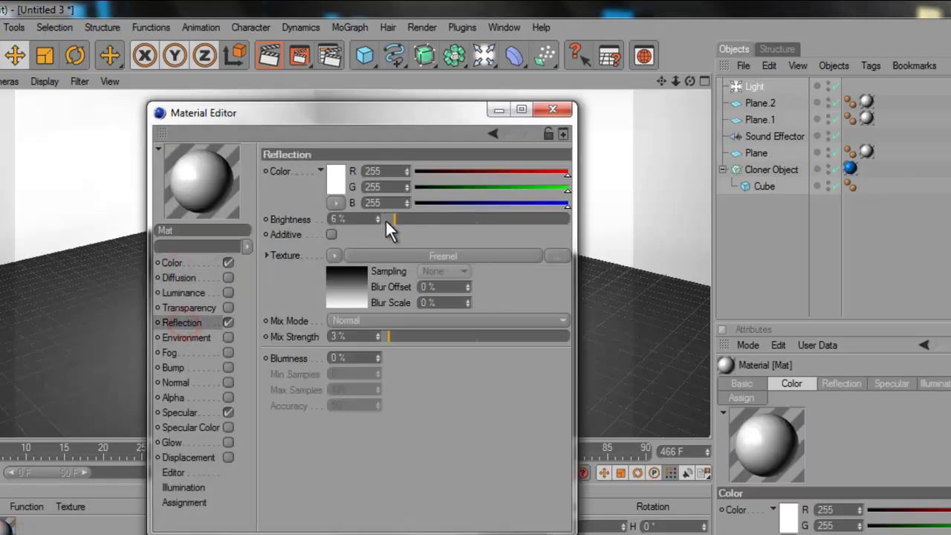
left_click(195, 262)
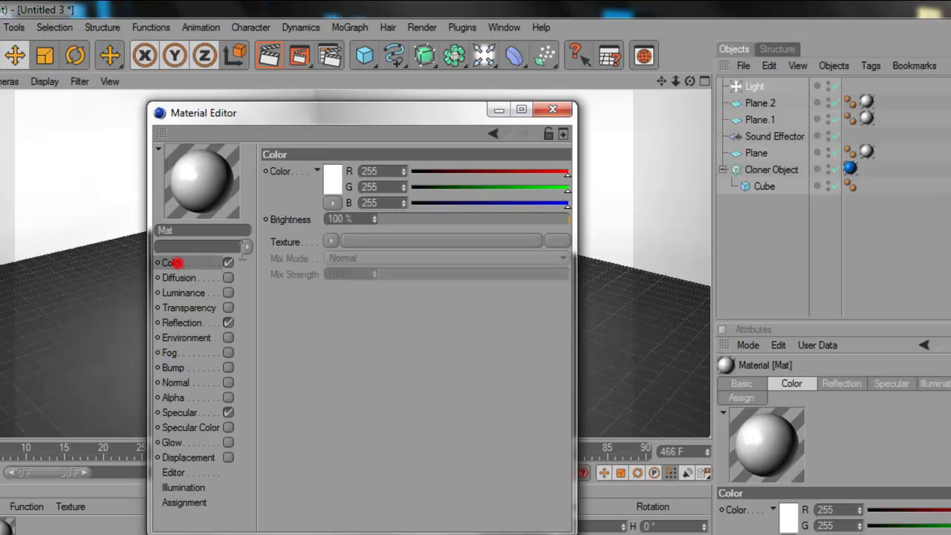
left_click(387, 219)
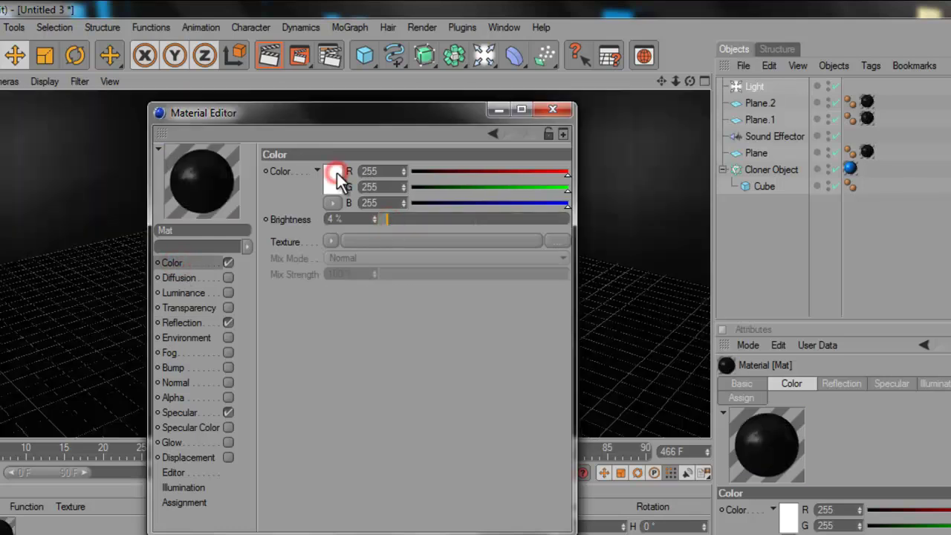
left_click(336, 173)
left_click(361, 242)
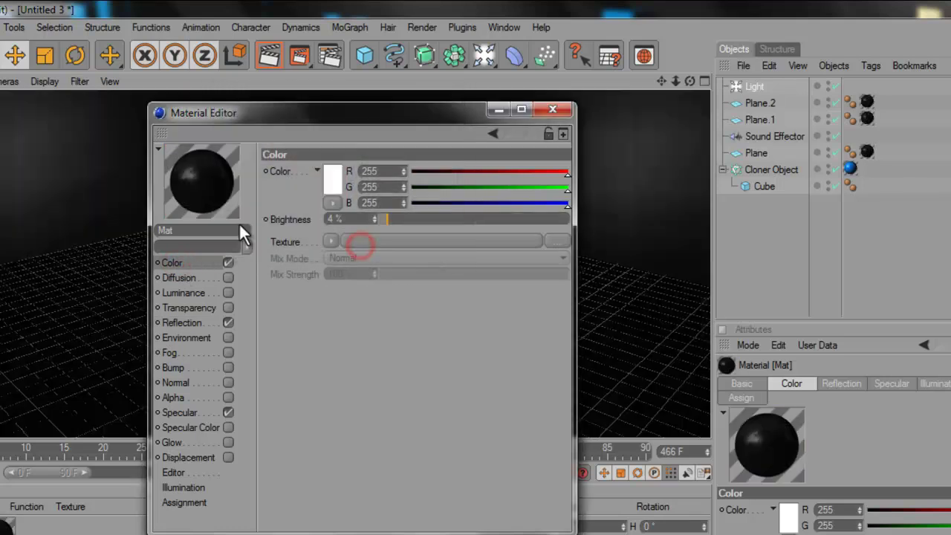
left_click(406, 220)
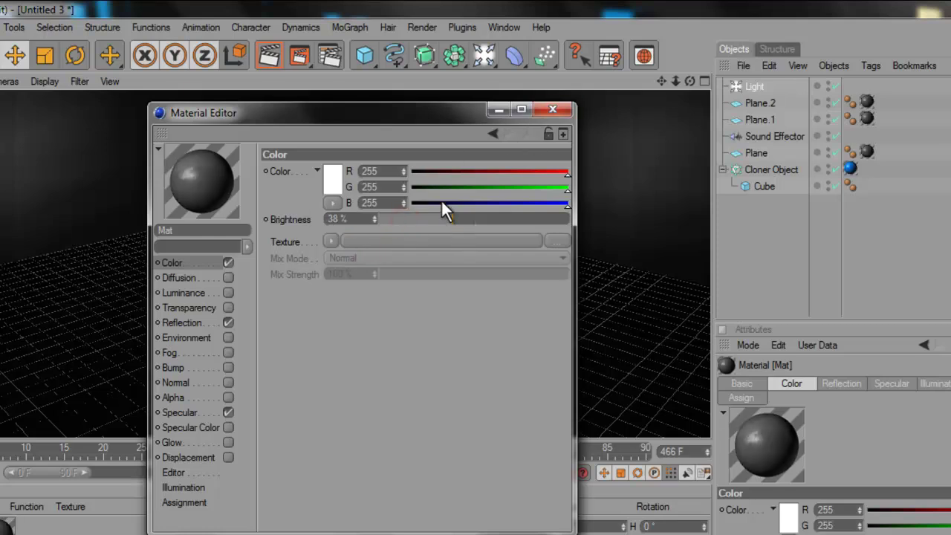
left_click(548, 107)
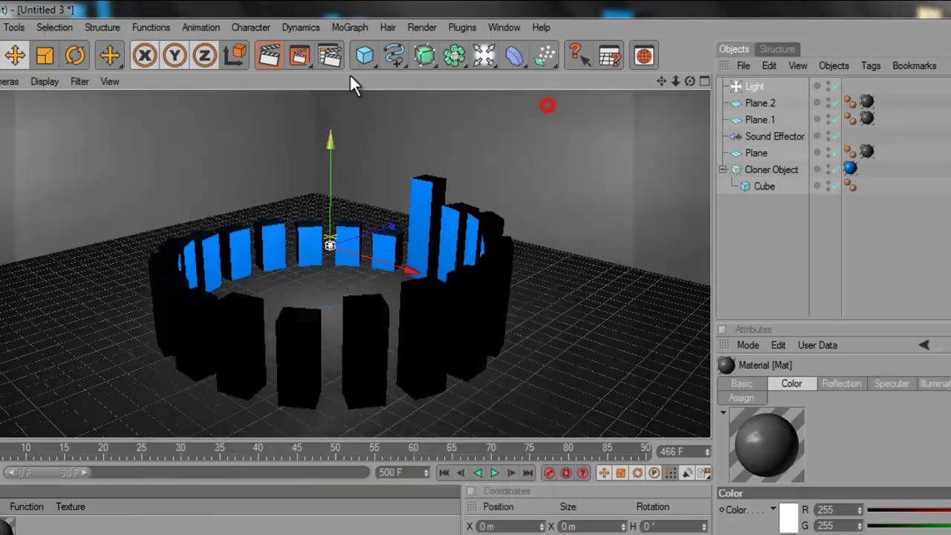
left_click(270, 55)
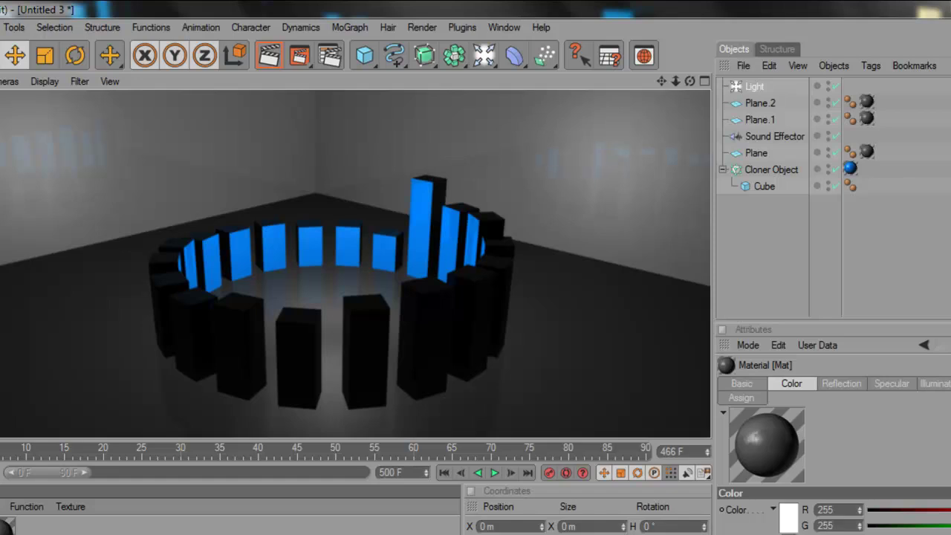
Look at the blue cube visualizer image on the desktop and return to the Cinema 4D scene
left_click(947, 9)
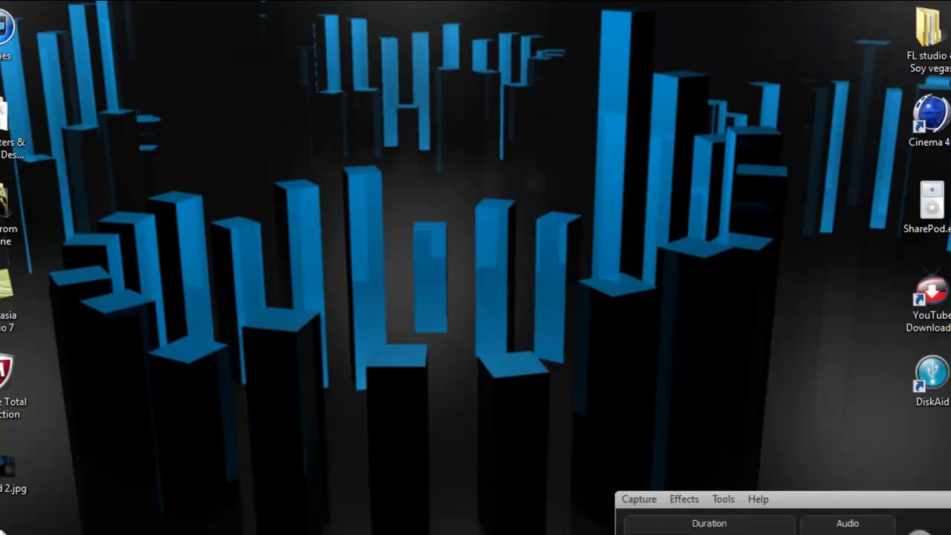
left_click(286, 532)
left_click(287, 532)
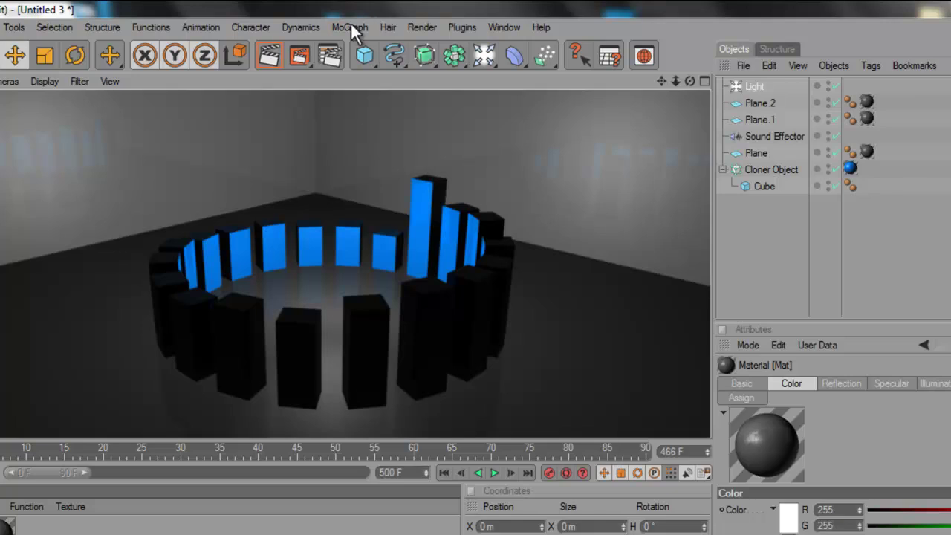
Review the Save options in the render settings, including file, movie format and sound, and close the settings
left_click(325, 53)
left_click(75, 84)
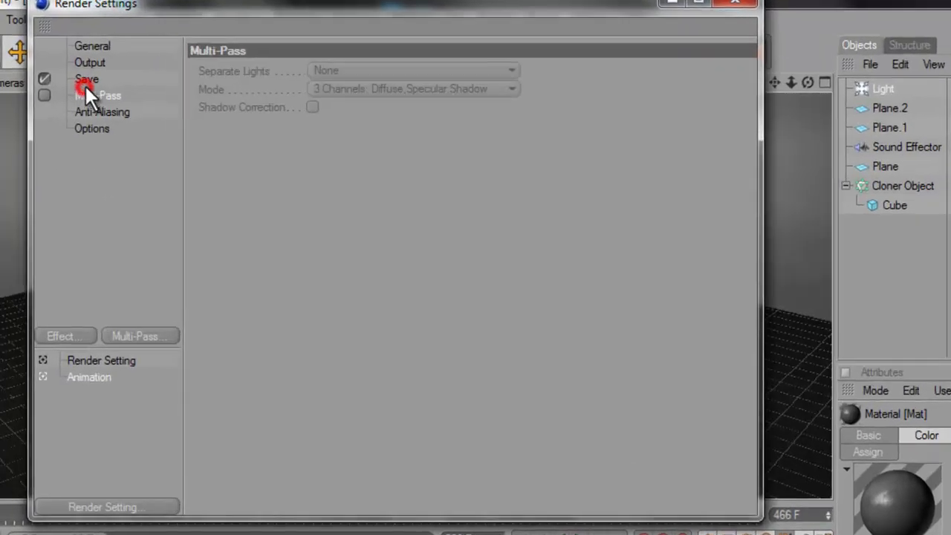
left_click(89, 82)
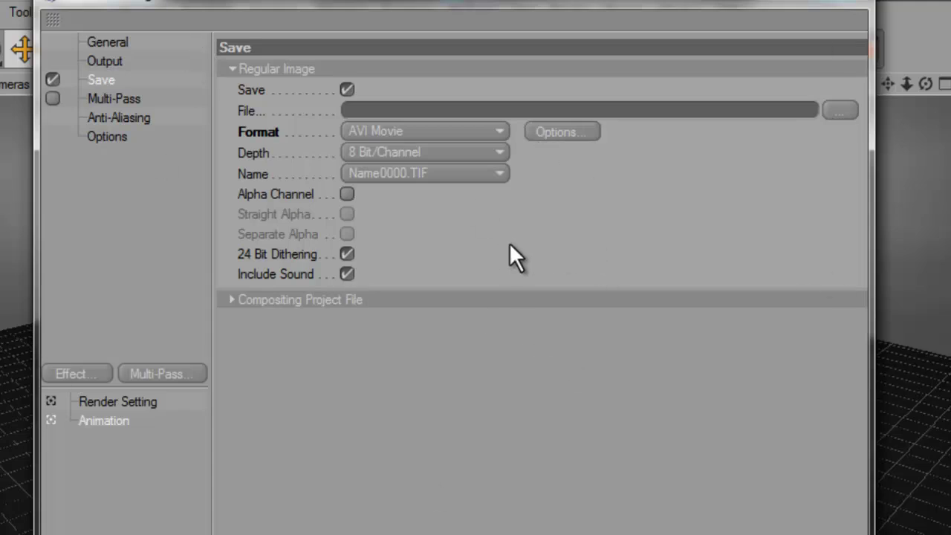
left_click(845, 1)
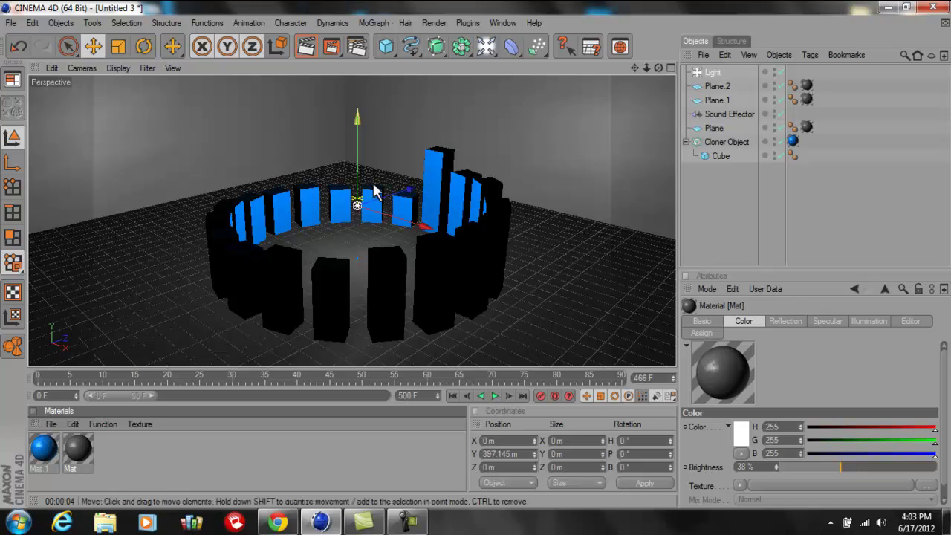
Play the sound-driven cube animation briefly, stop it, and switch to the Beatz Designz YouTube channel in Chrome
left_click(496, 396)
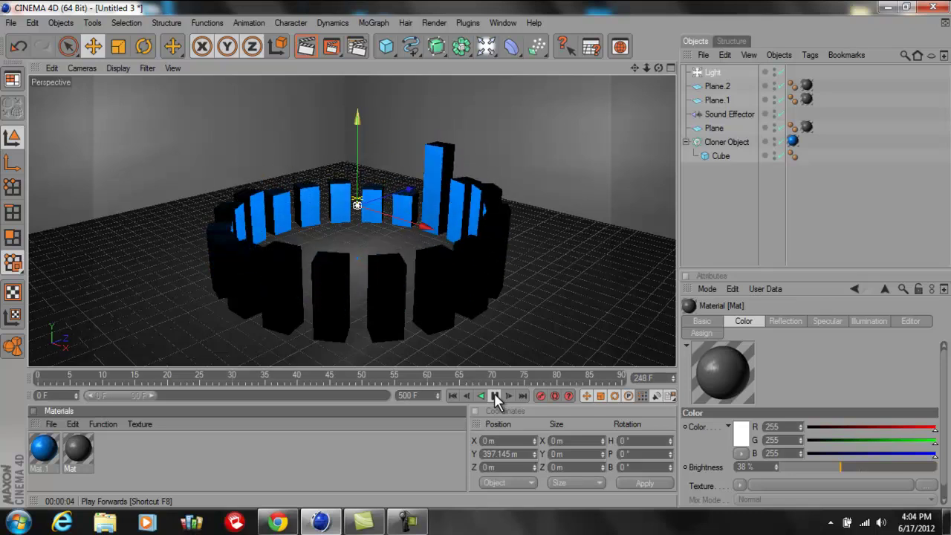
left_click(495, 395)
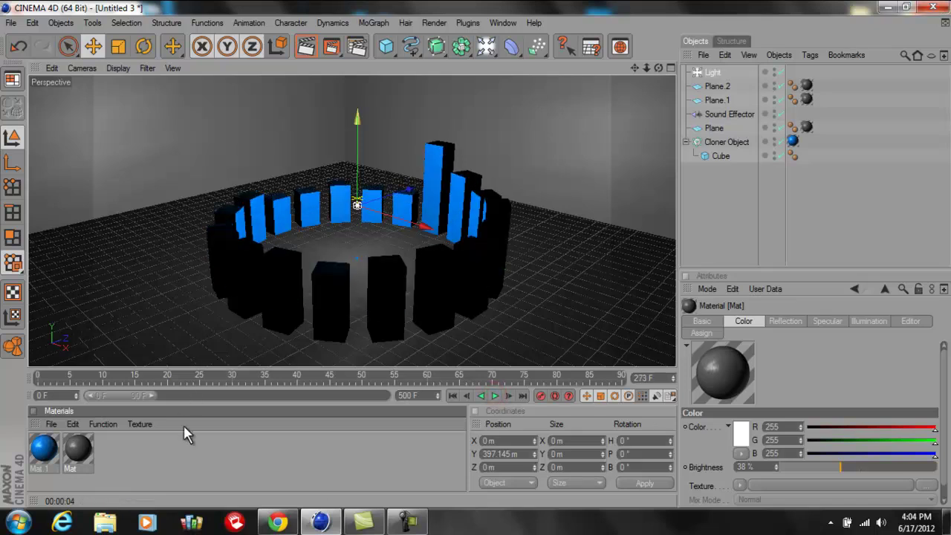
left_click(275, 522)
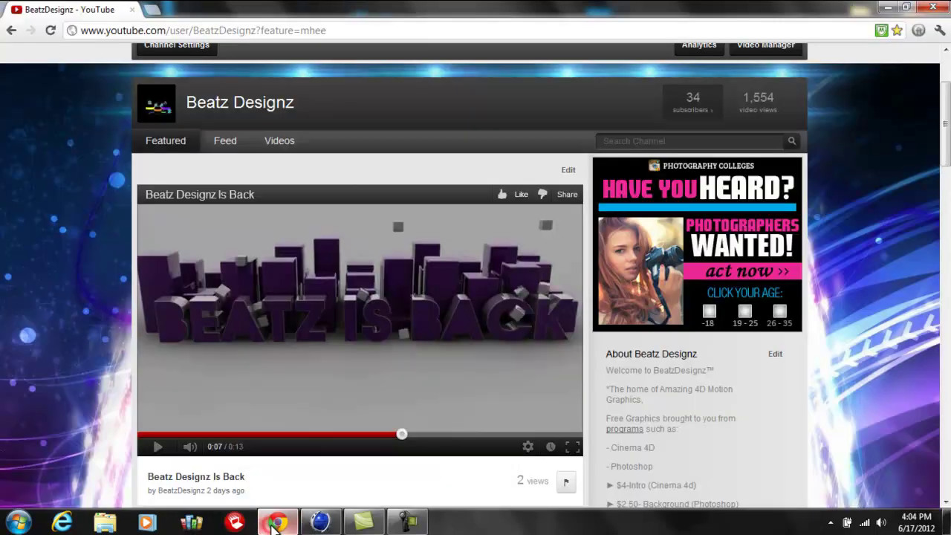